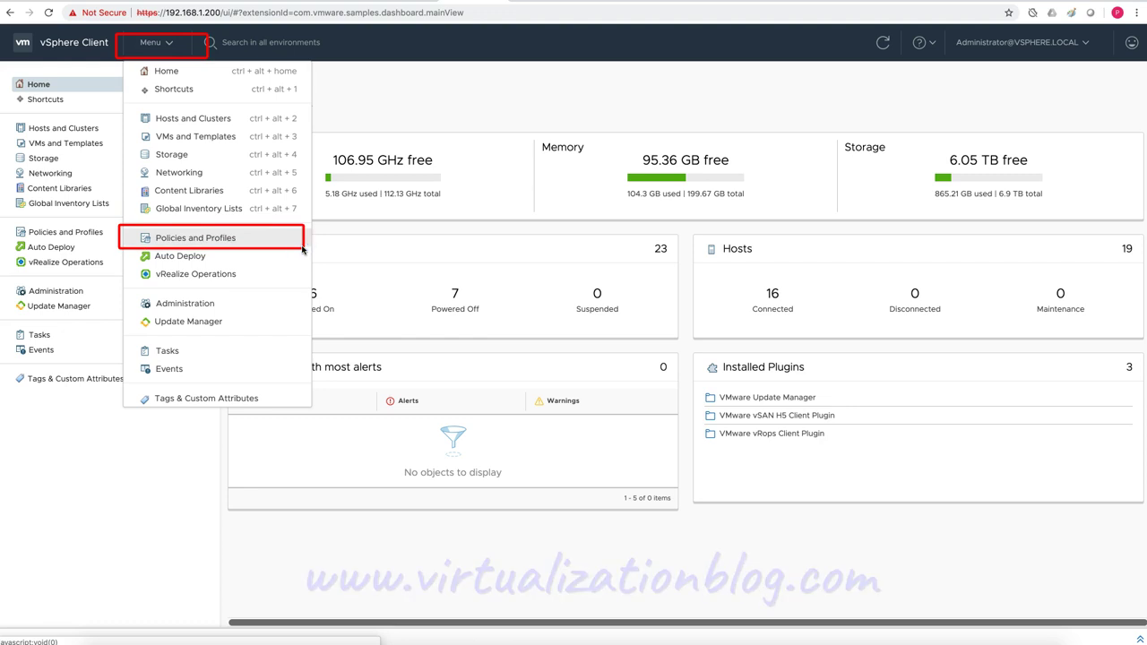
- Start a new VM storage policy under Policies and Profiles and name it "Mirroring (FTT = 1)"
left_click(209, 241)
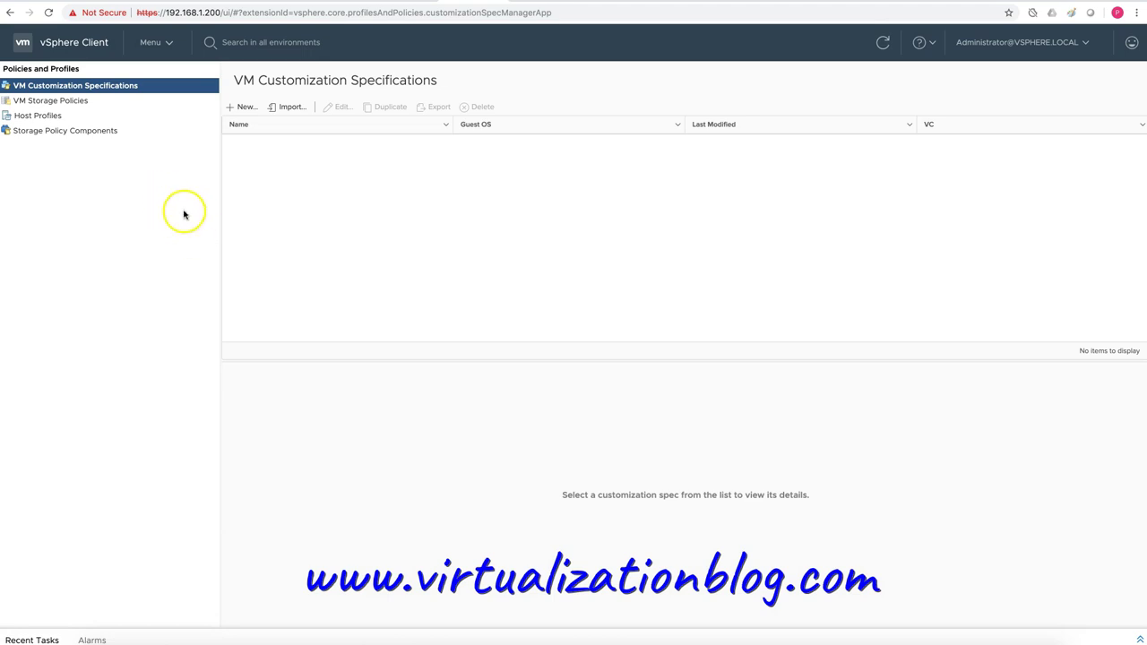
left_click(81, 103)
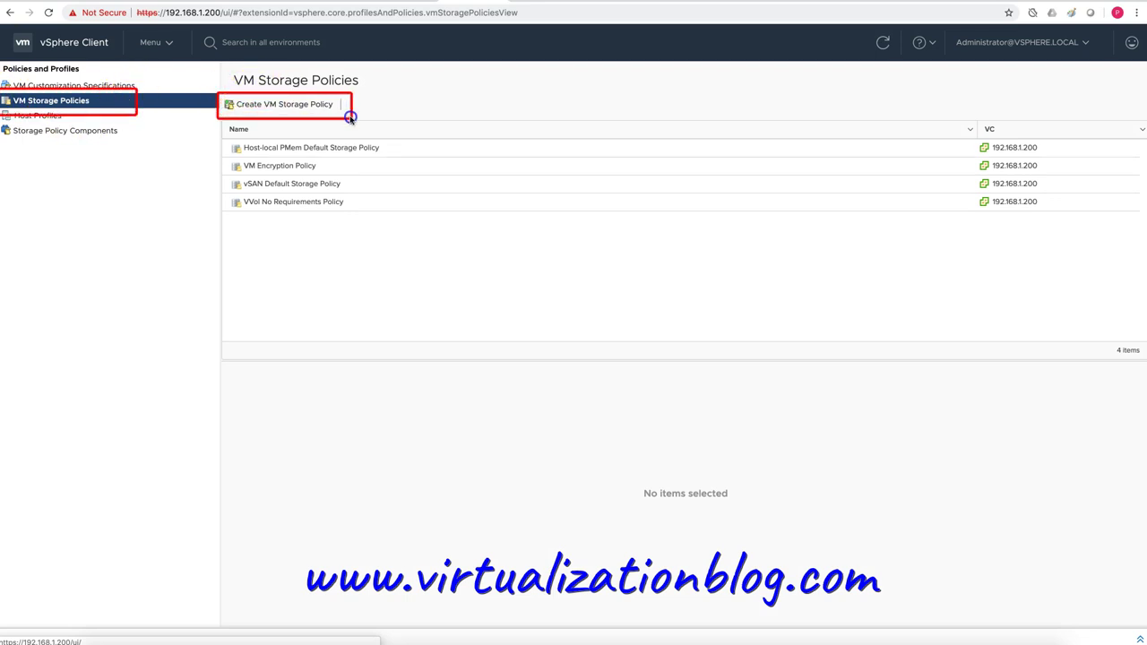
left_click(302, 105)
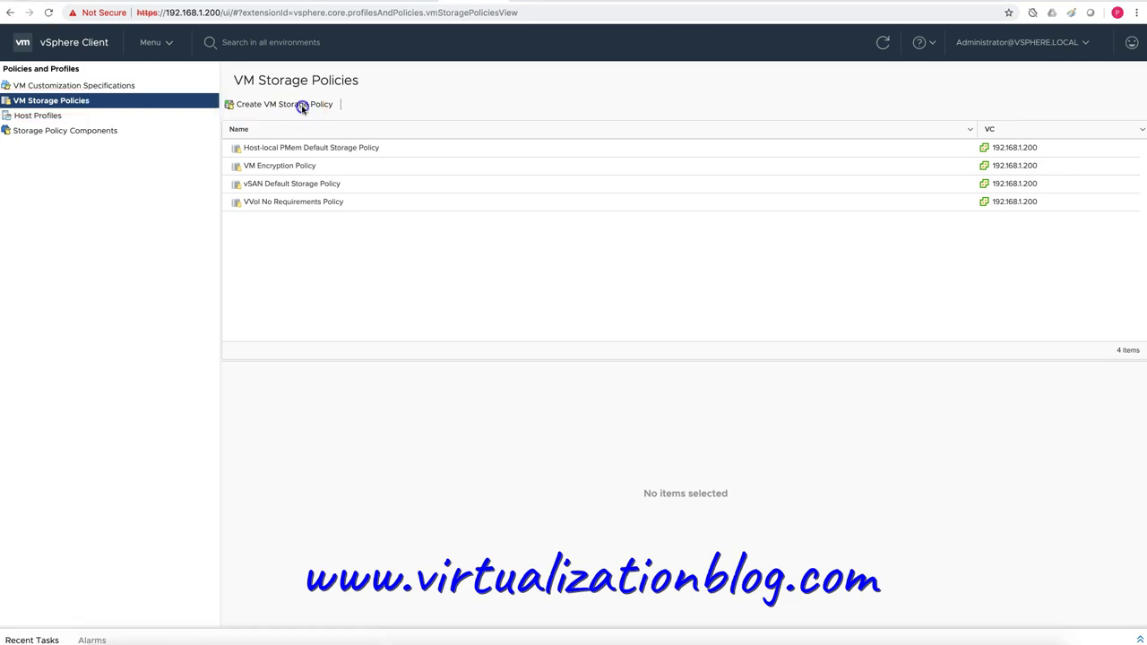
triple_click(559, 204)
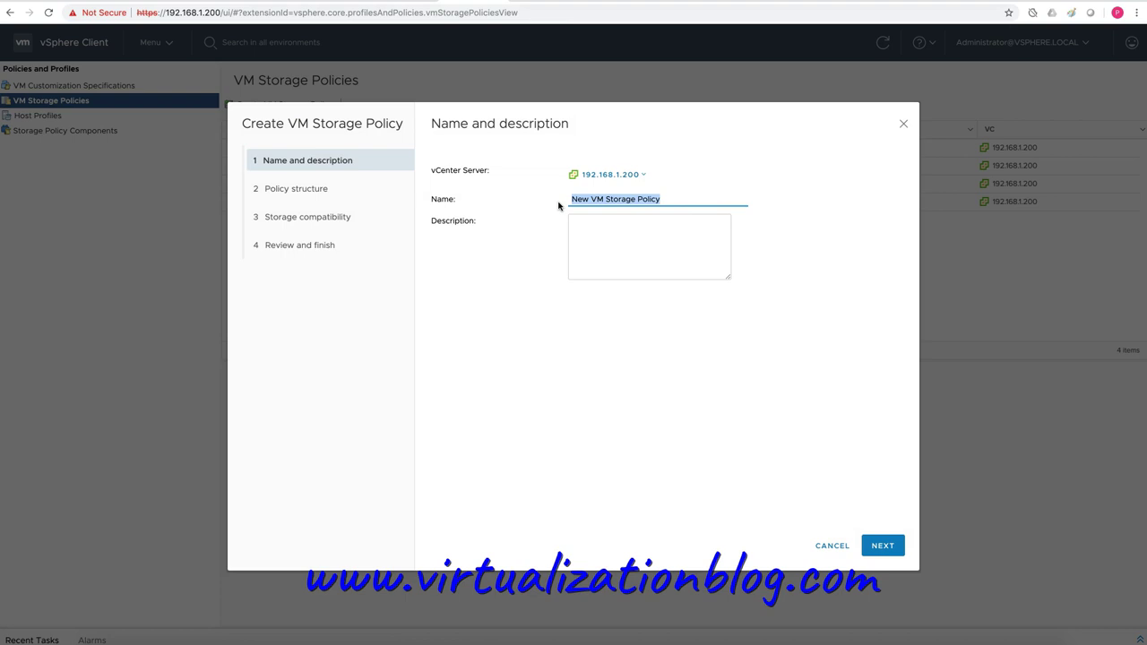
type("Mirroring (FTT = 1")
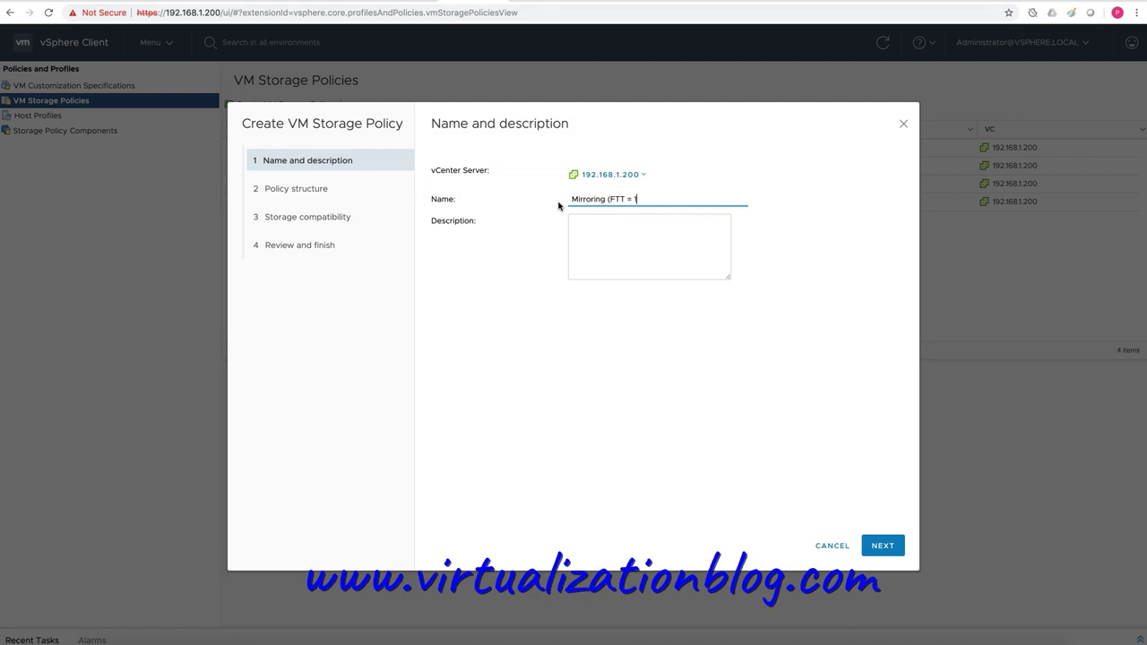
left_click(881, 548)
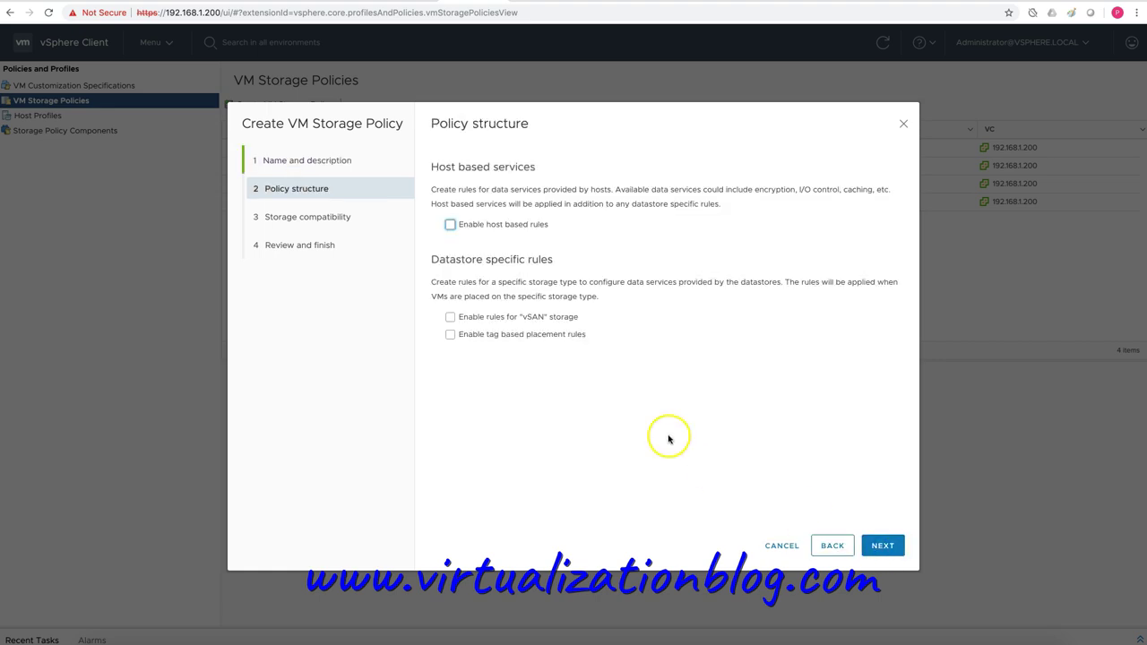
- Enable rules for "vSAN" storage in the Mirroring (FTT = 1) policy structure
left_click(535, 321)
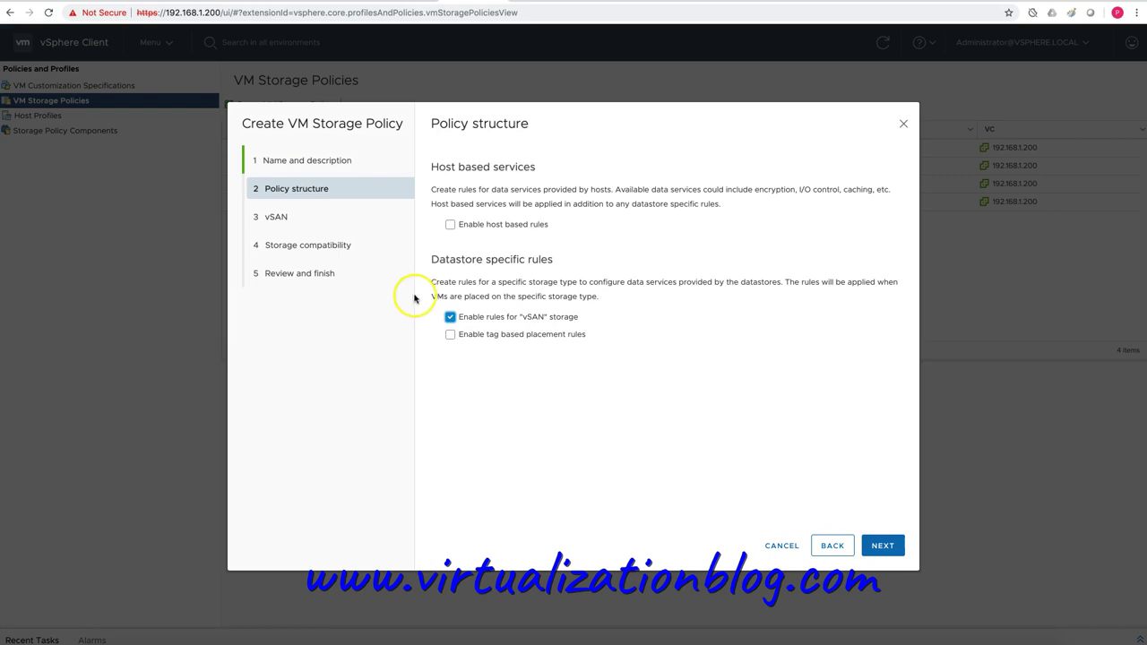
left_click_drag(414, 296, 607, 328)
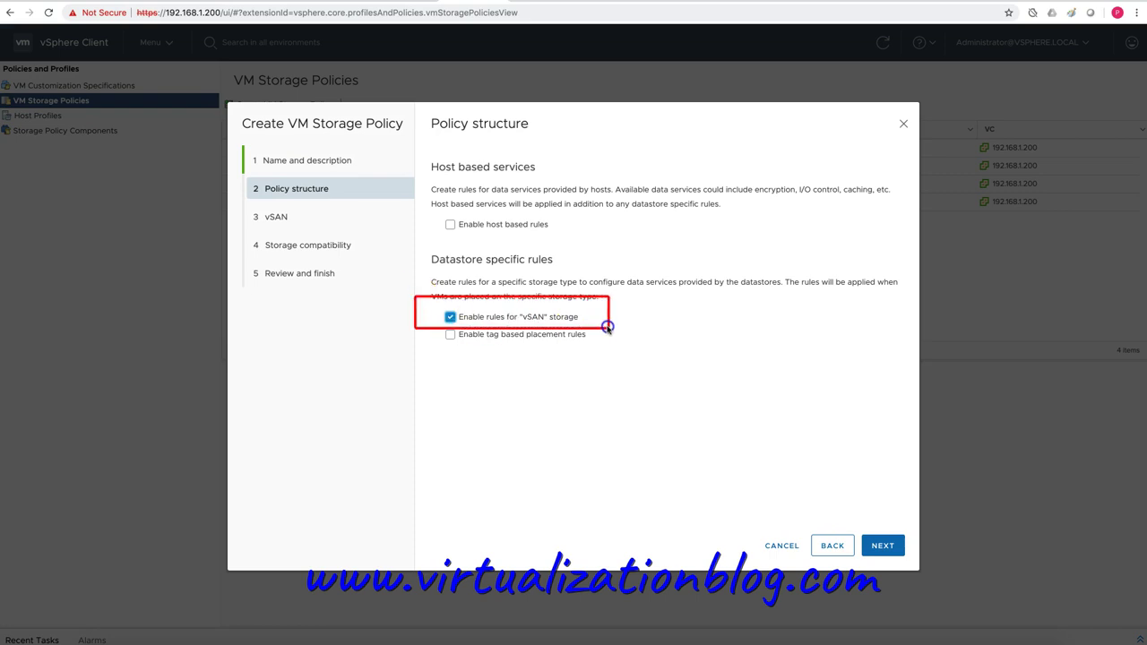
left_click(883, 542)
left_click(868, 538)
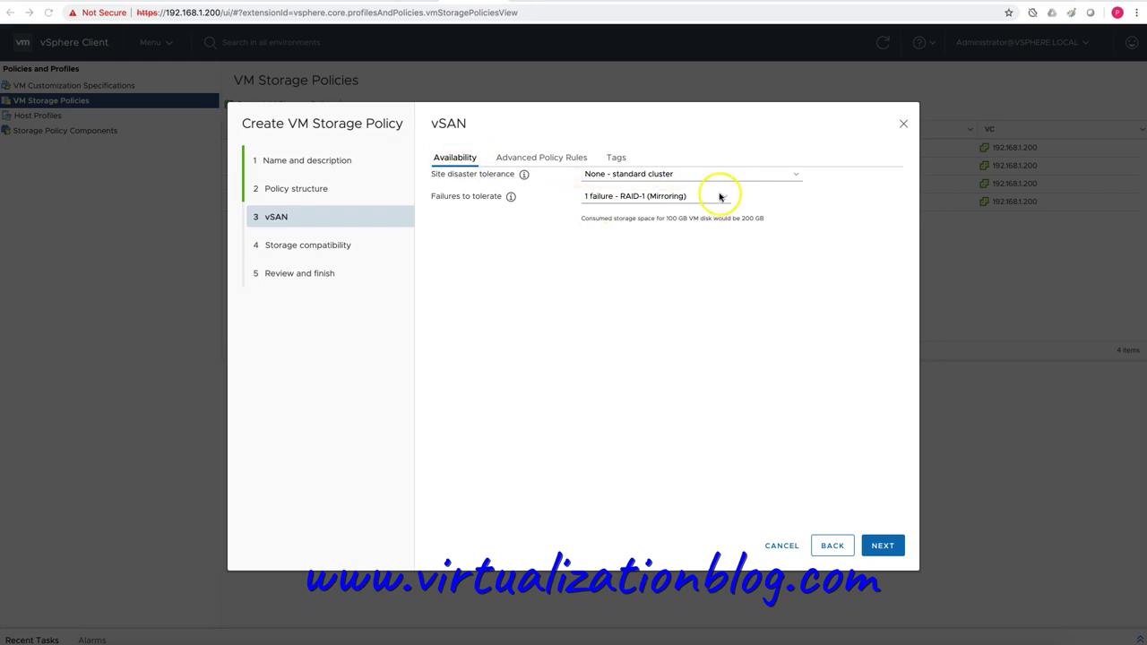
- Keep failures to tolerate at "1 failure - RAID-1 (Mirroring)" and finish creating the Mirroring (FTT = 1) policy
left_click(719, 194)
left_click(698, 197)
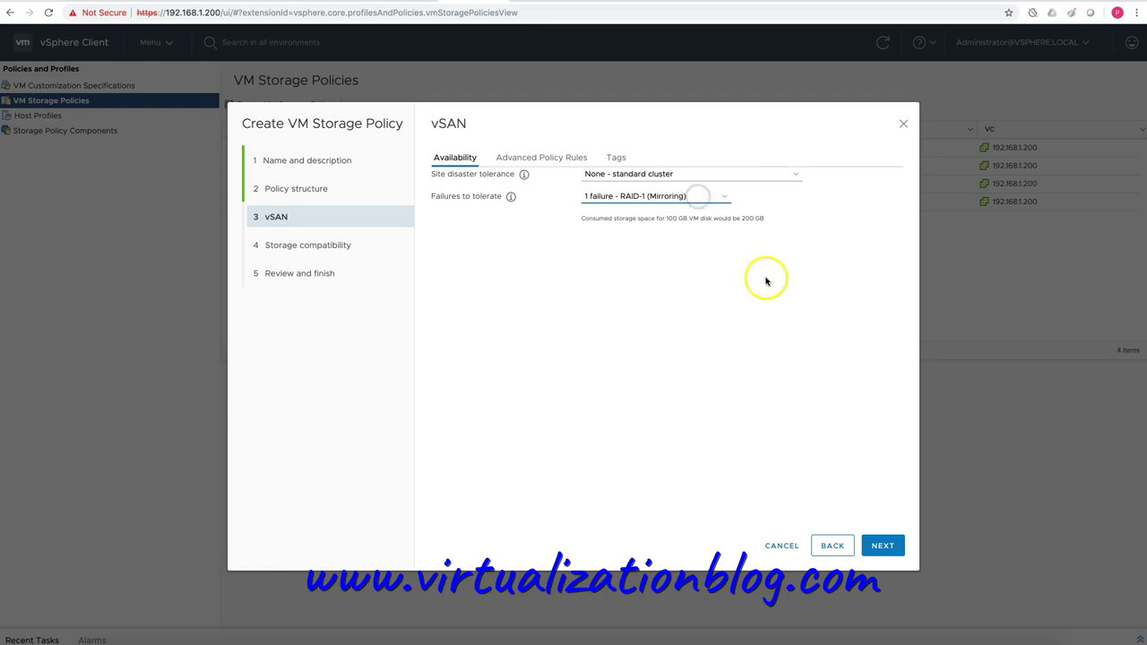
left_click(884, 546)
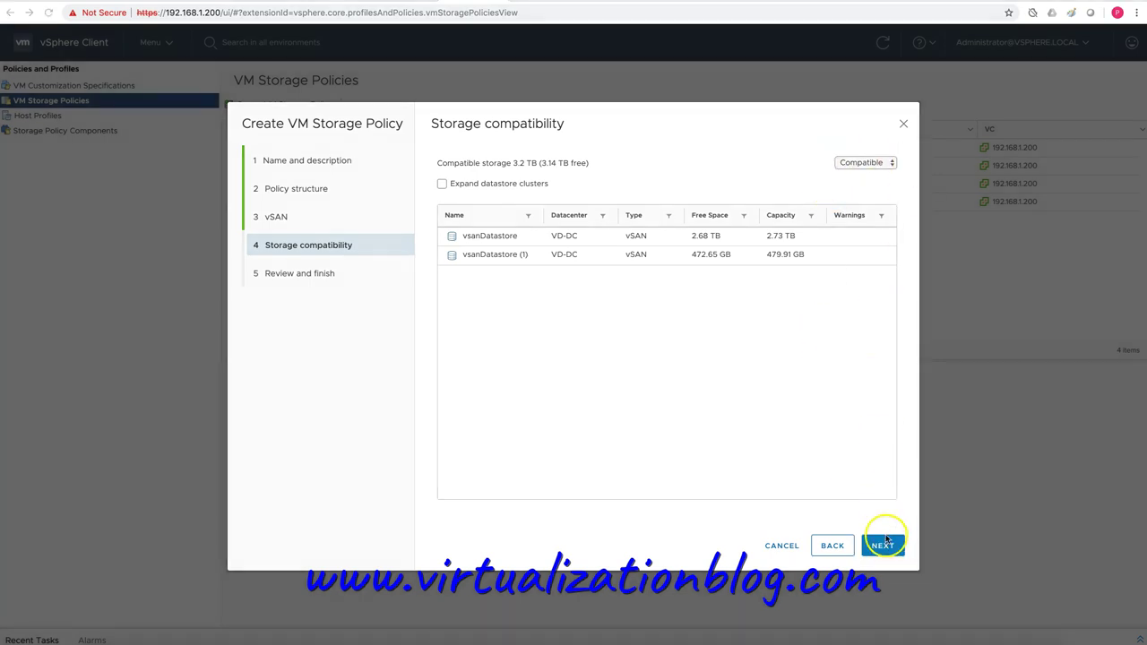
left_click(884, 545)
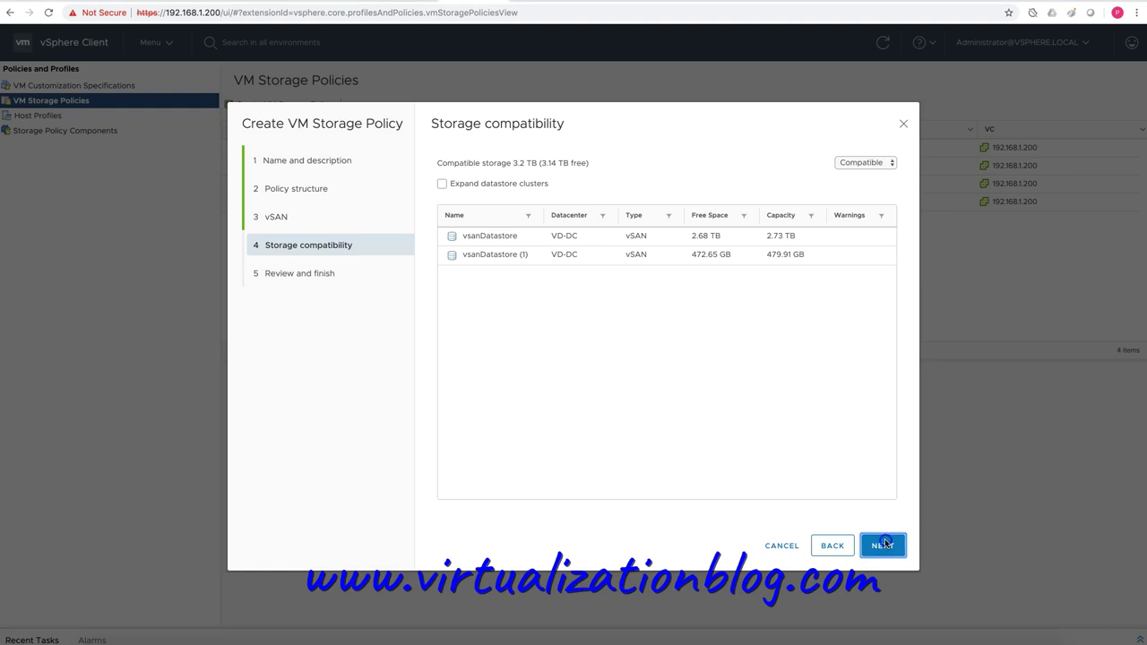
left_click(885, 544)
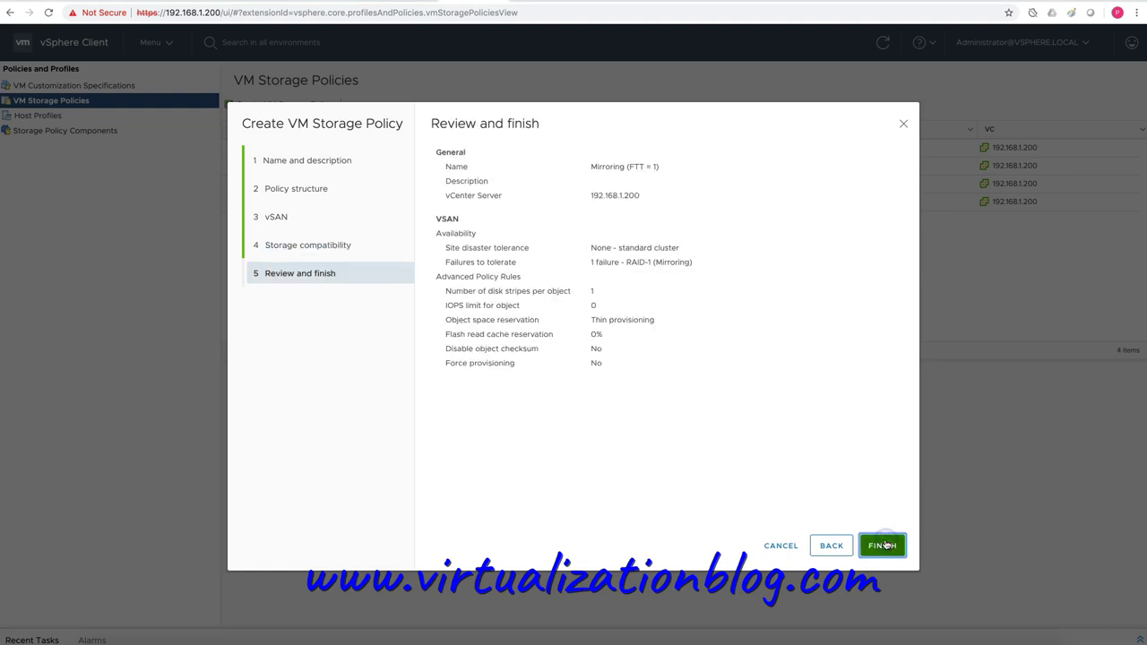
left_click(885, 544)
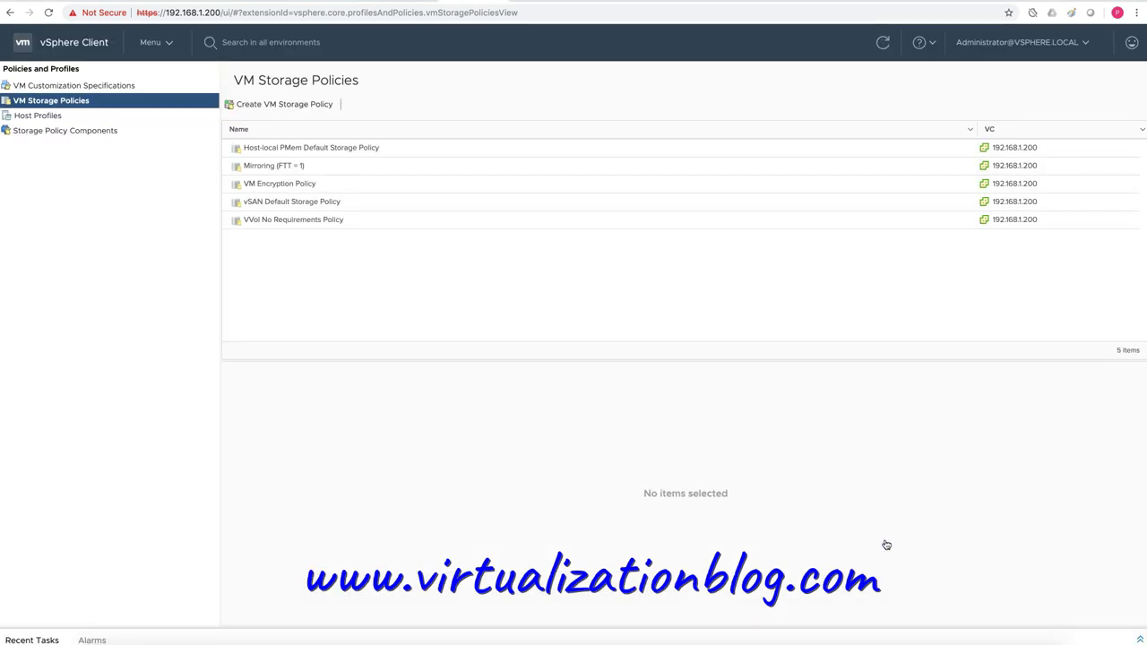
- Start another VM storage policy named "Mirroring (FTT = 2)" with rules for "vSAN" storage enabled
left_click(294, 105)
left_click_drag(677, 198, 563, 199)
type("Mirroring (FTT = 2")
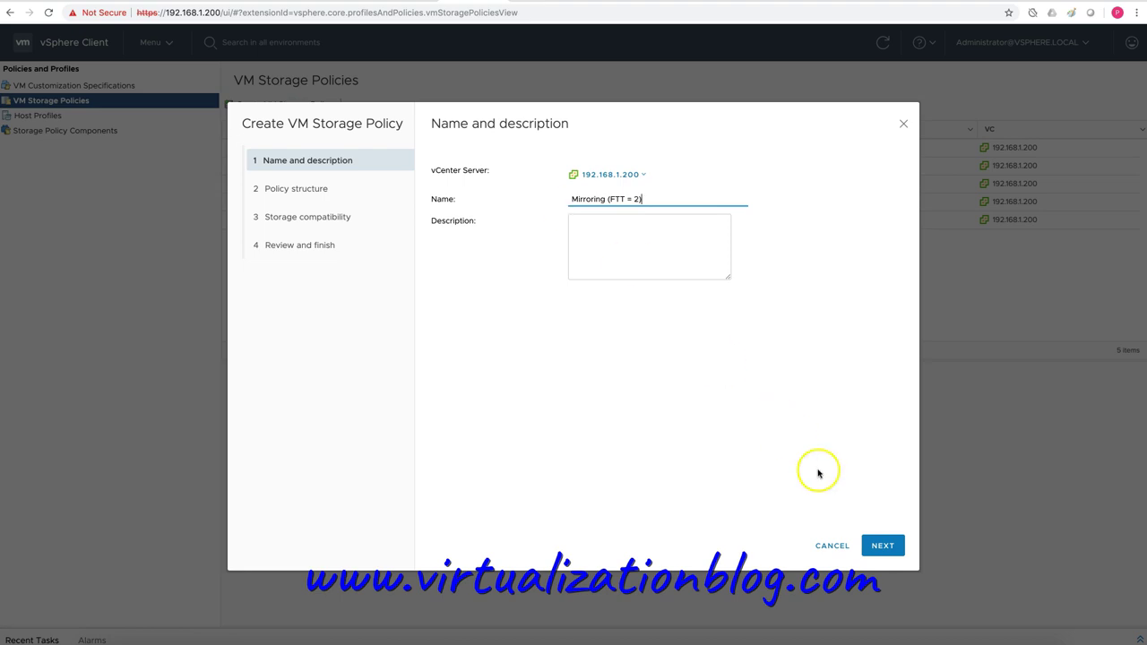
left_click(883, 546)
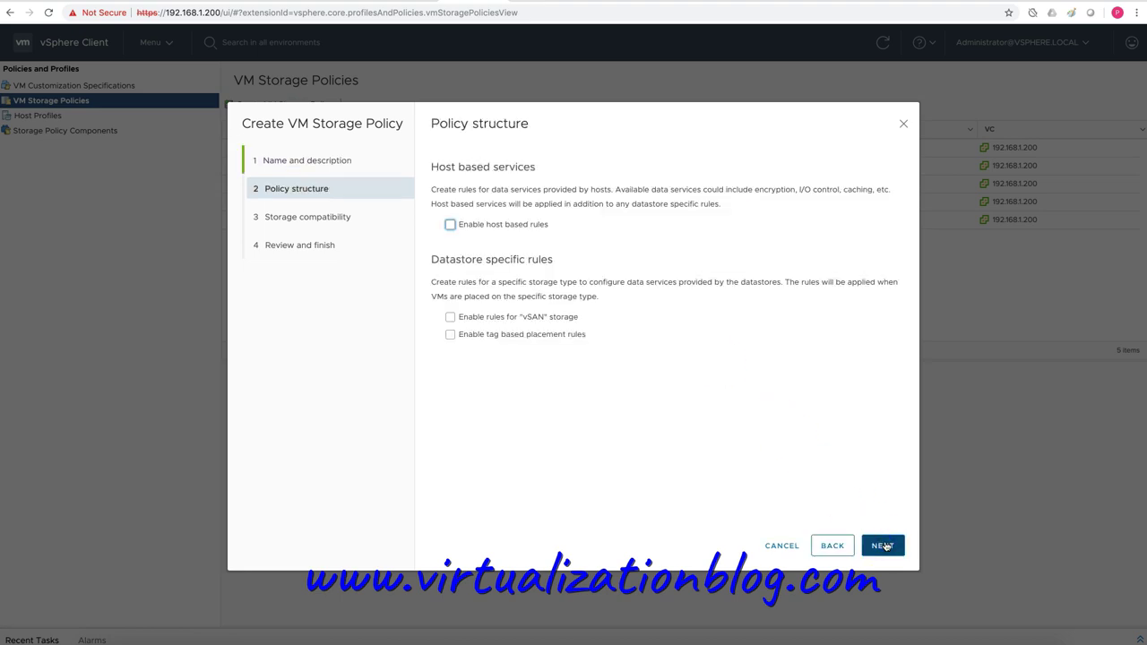
left_click(558, 319)
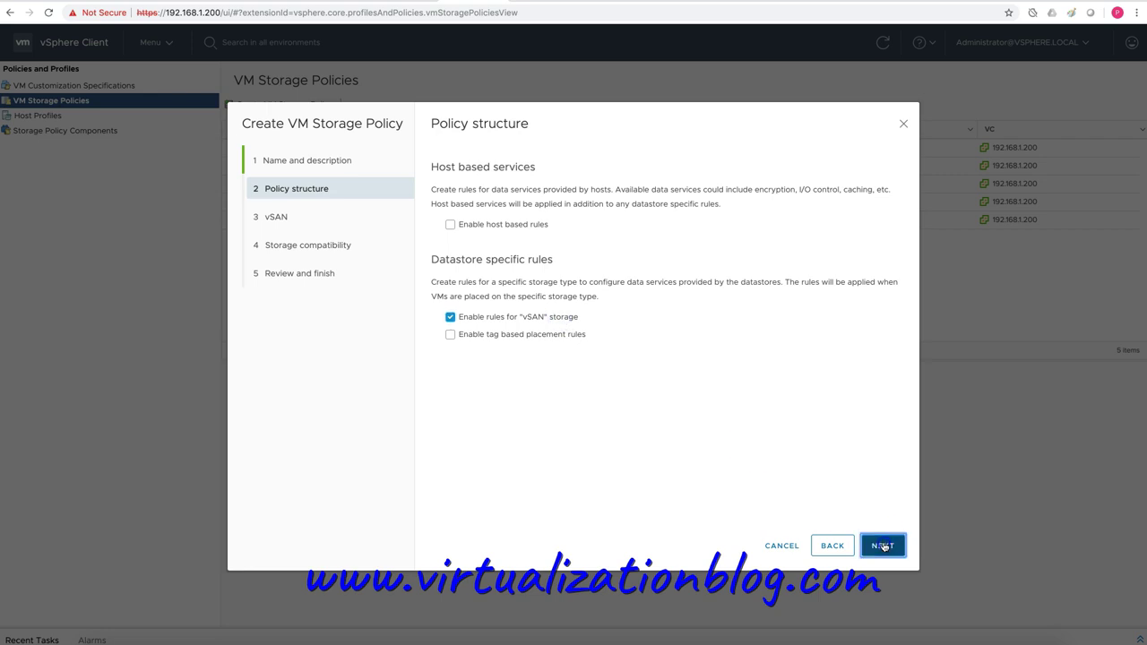
left_click(883, 546)
- Set failures to tolerate to "2 failures - RAID-1 (Mirroring)" and finish creating the Mirroring (FTT = 2) policy
left_click(679, 197)
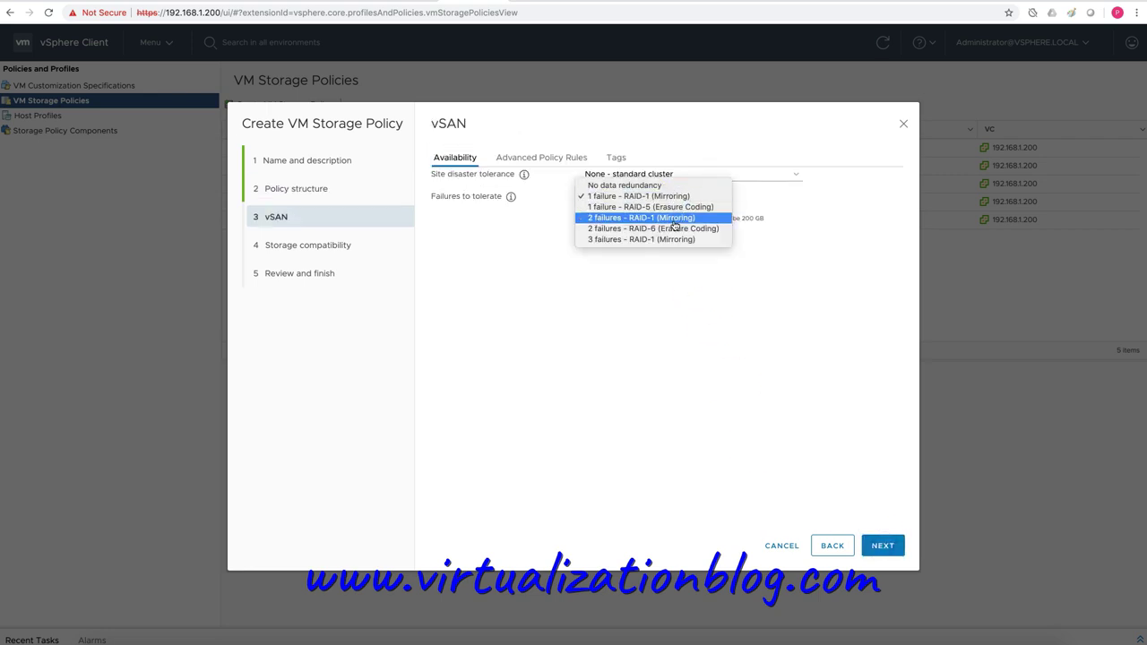
left_click(675, 221)
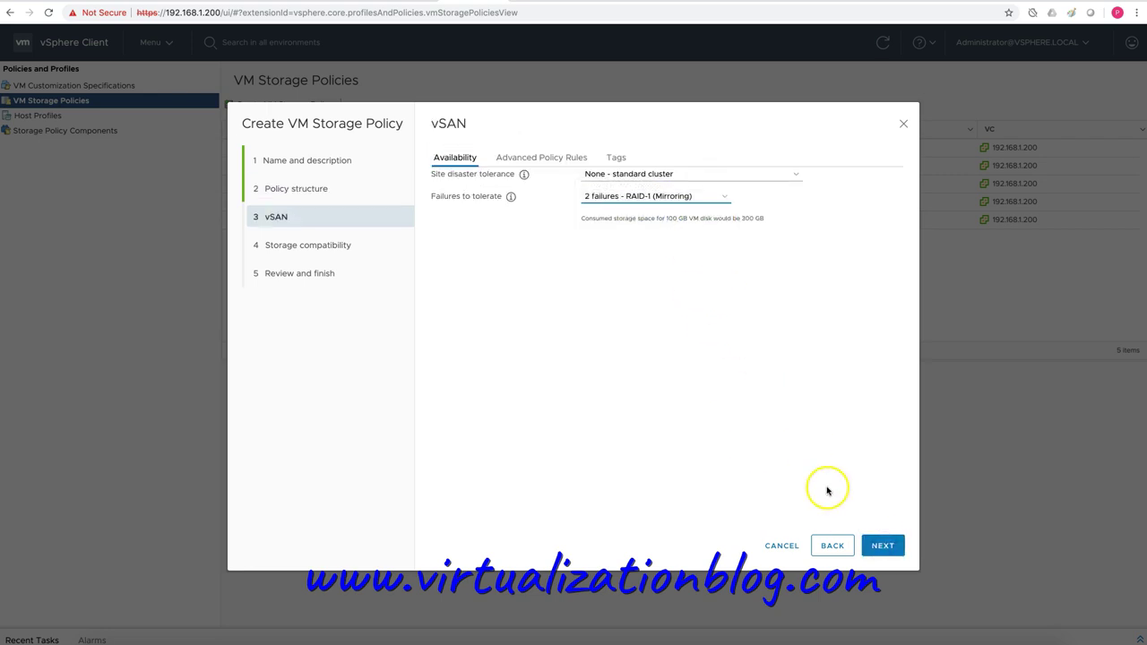
left_click(883, 546)
left_click(883, 545)
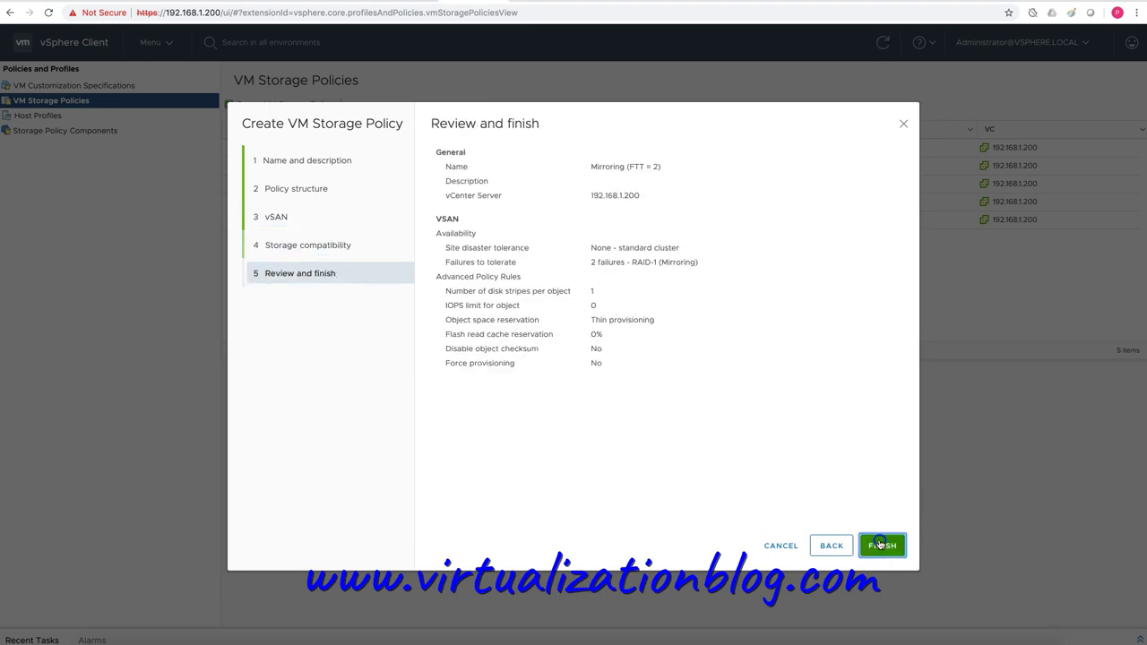
left_click(883, 545)
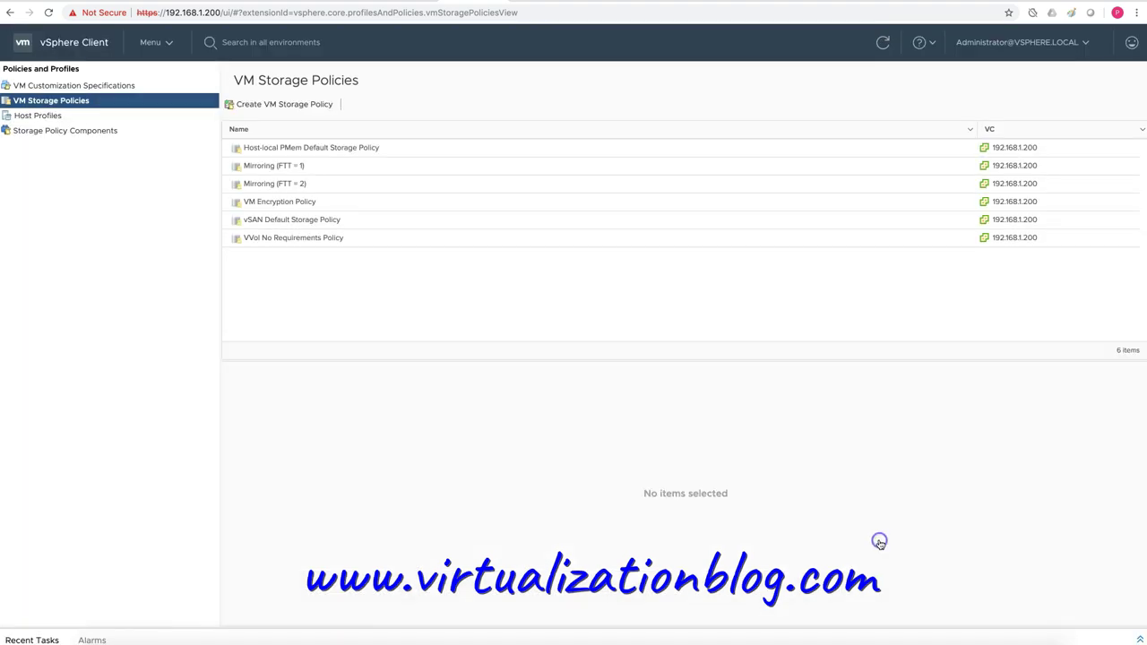
- Start a third VM storage policy named "Mirroring (FTT = 3)" with rules for "vSAN" storage enabled
left_click(289, 104)
left_click_drag(678, 198, 567, 201)
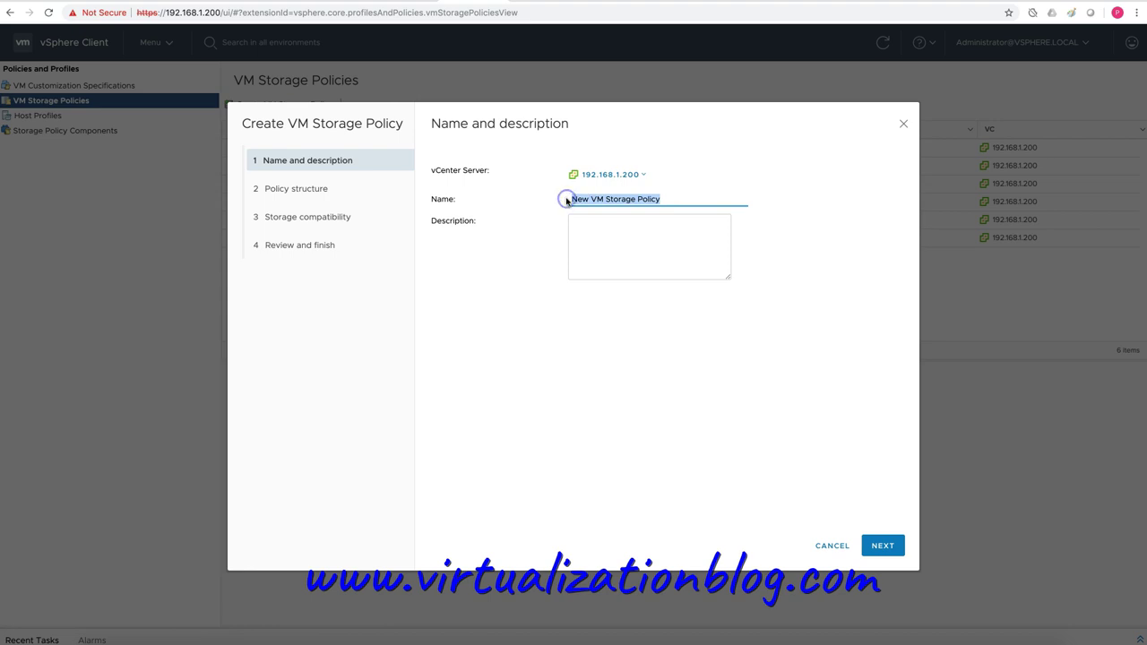
type("Mirroring (FTT = 3")
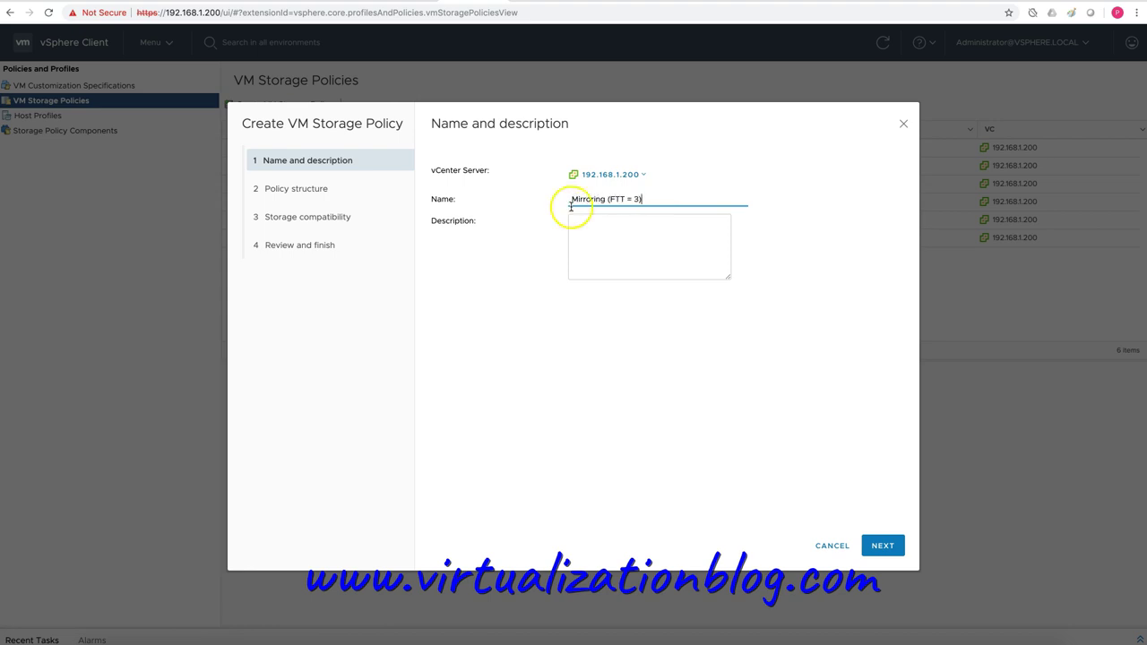
left_click(884, 546)
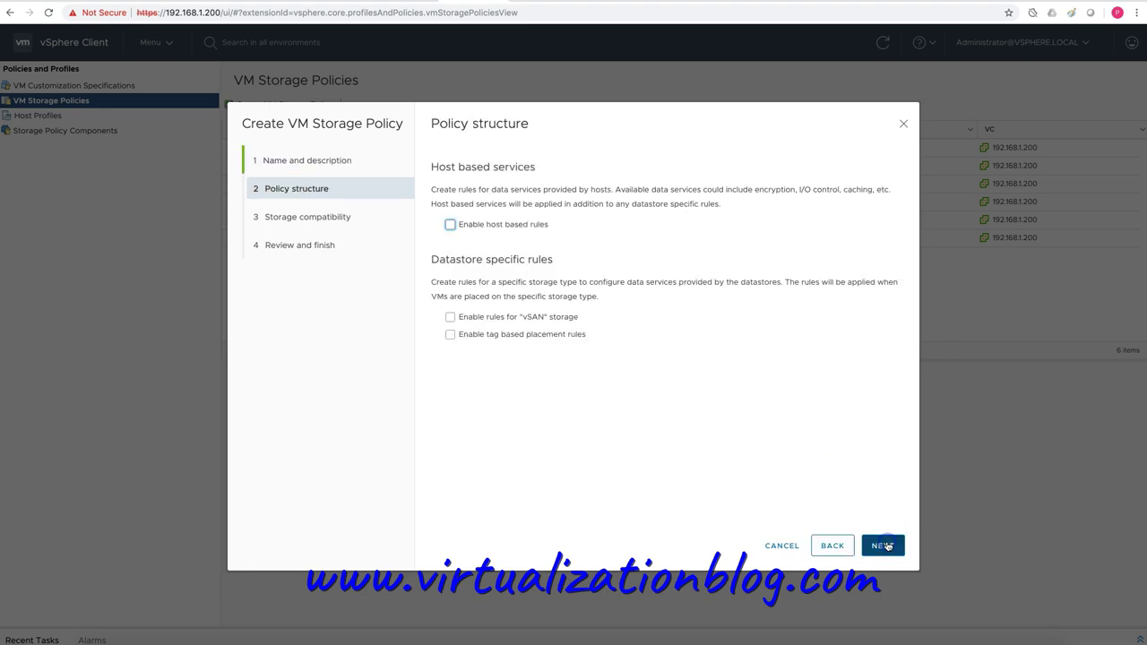
left_click(532, 317)
left_click(882, 546)
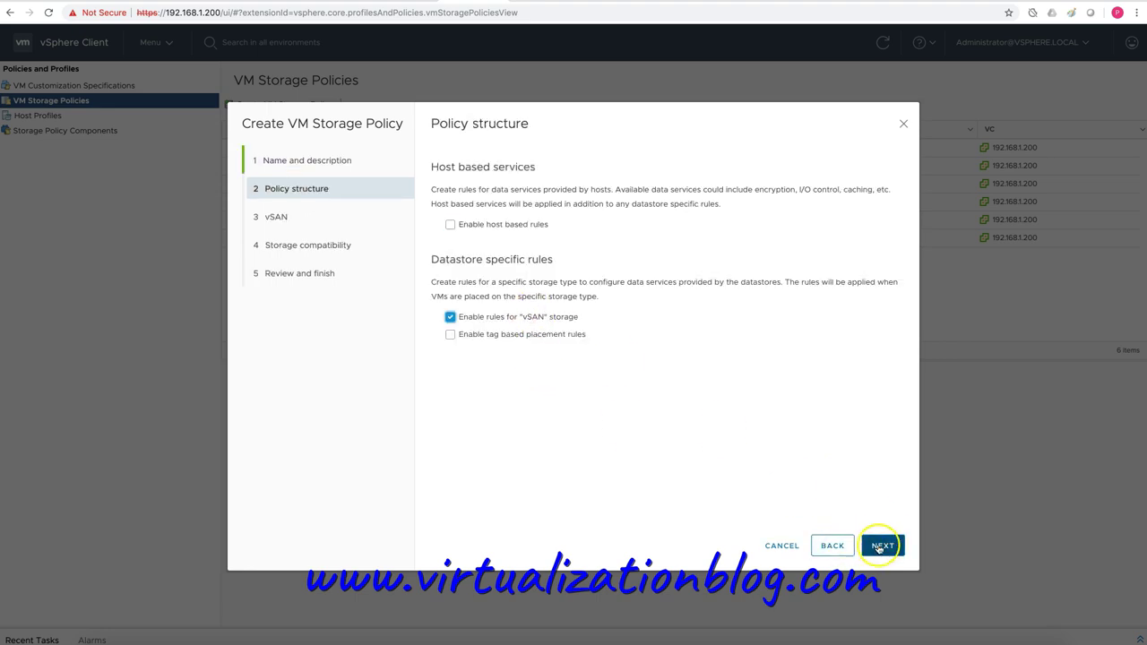
- Set failures to tolerate to "3 failures - RAID-1 (Mirroring)" and finish creating the Mirroring (FTT = 3) policy
left_click(660, 199)
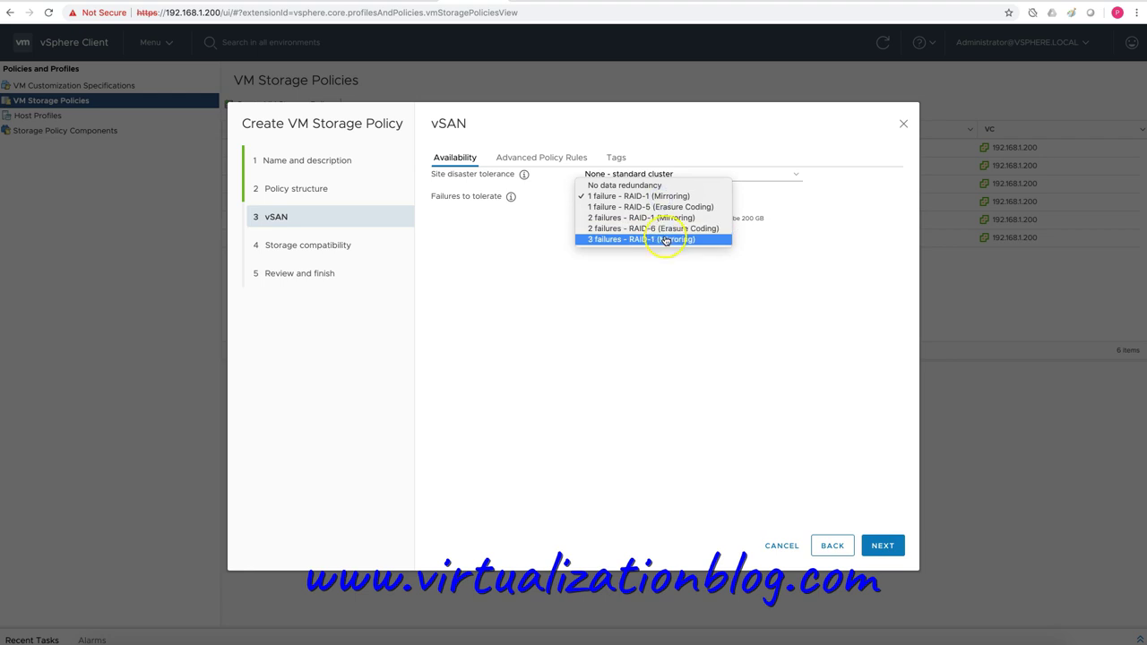
left_click(666, 241)
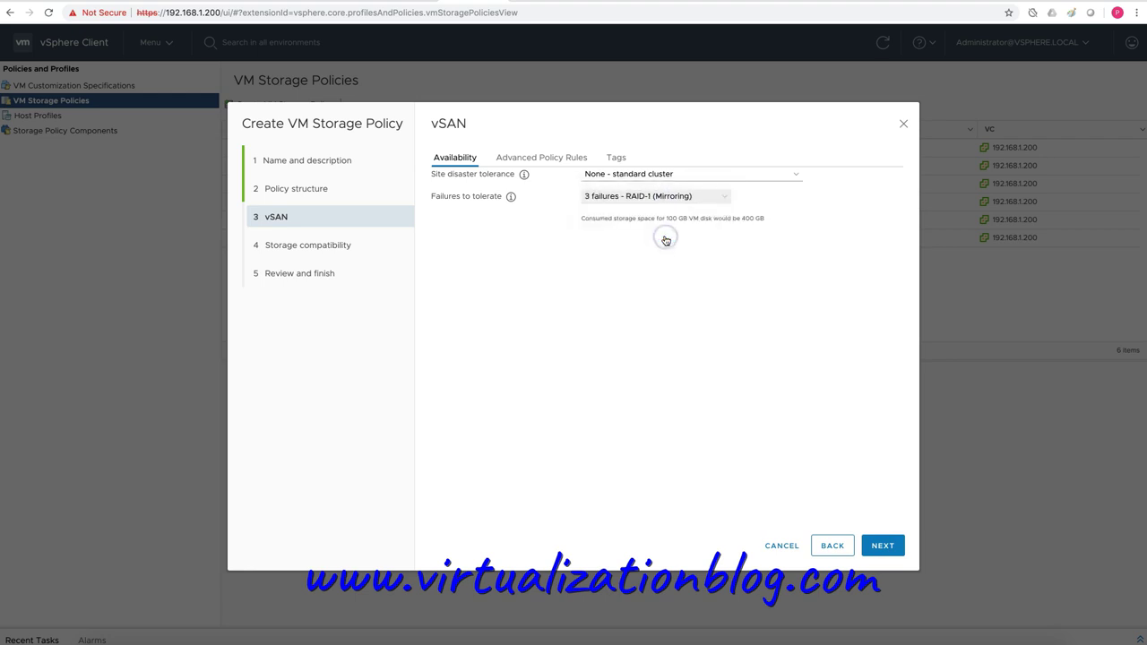
left_click(883, 546)
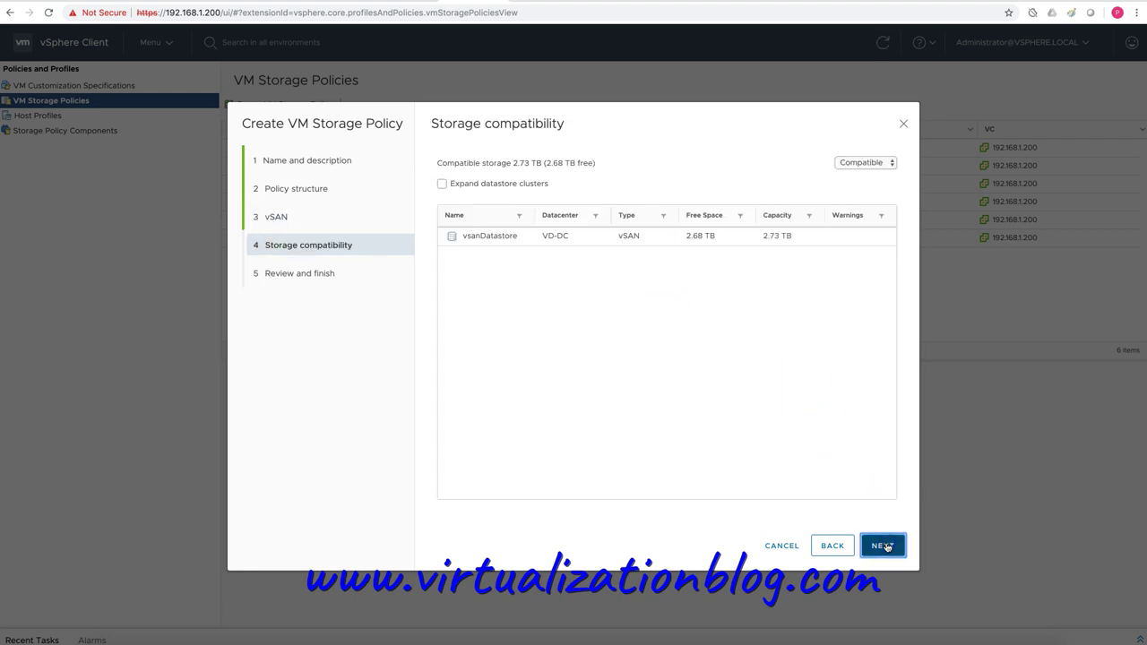
left_click(883, 546)
left_click(883, 546)
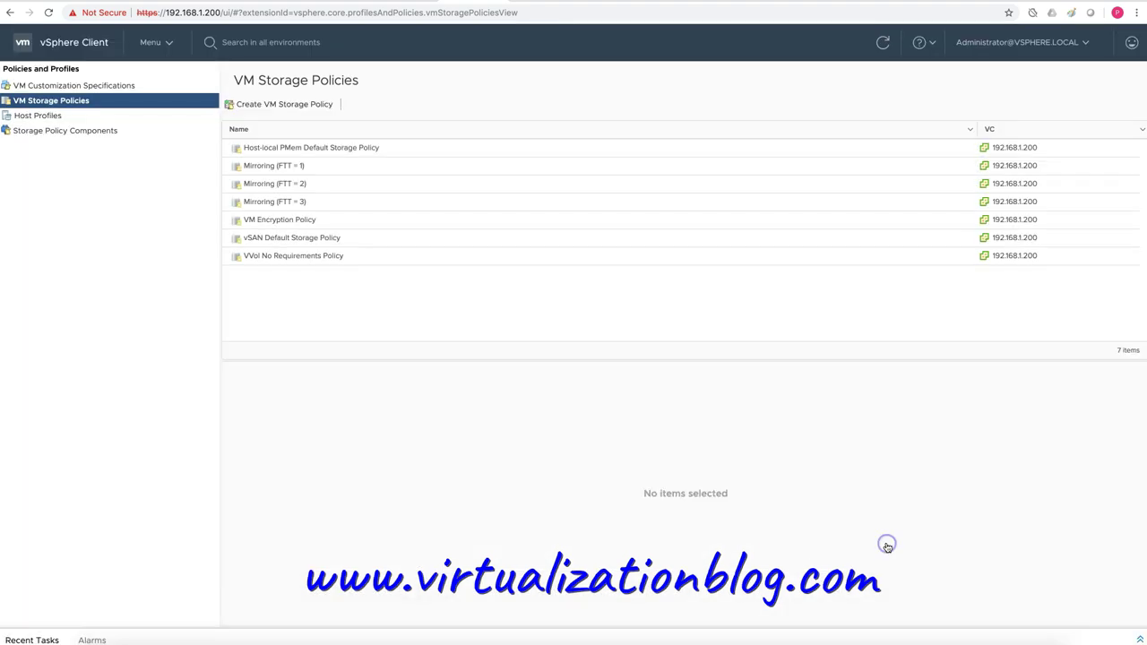
- Apply the Mirroring (FTT = 1) storage policy to the ubuntu VM in the vsan-clus cluster
left_click(152, 42)
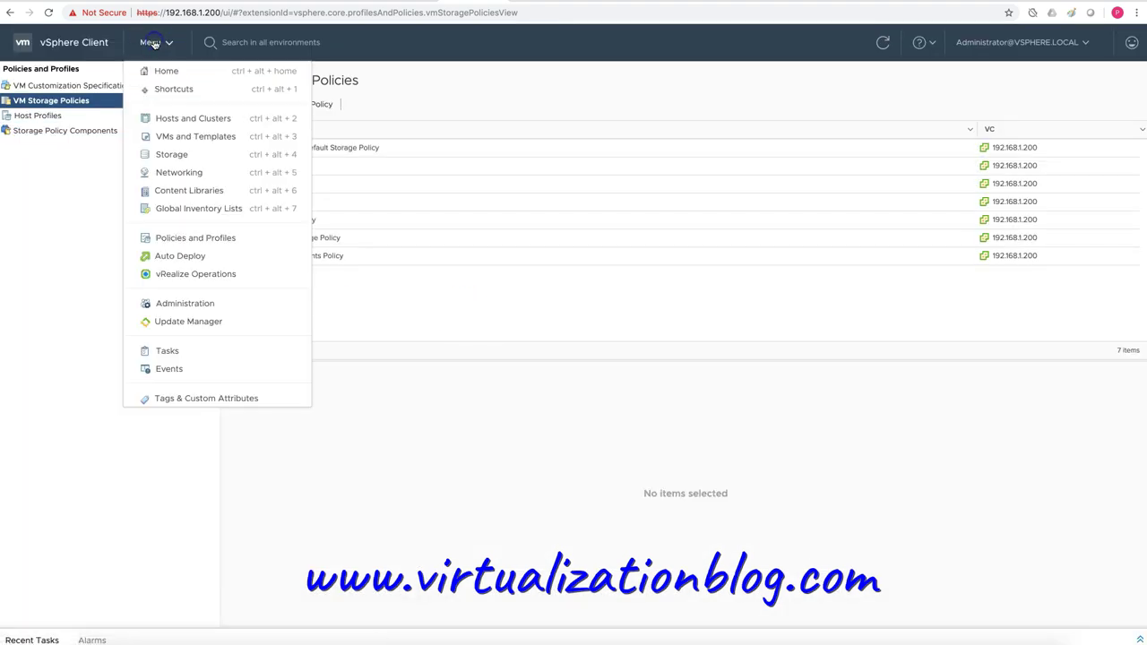
left_click(185, 117)
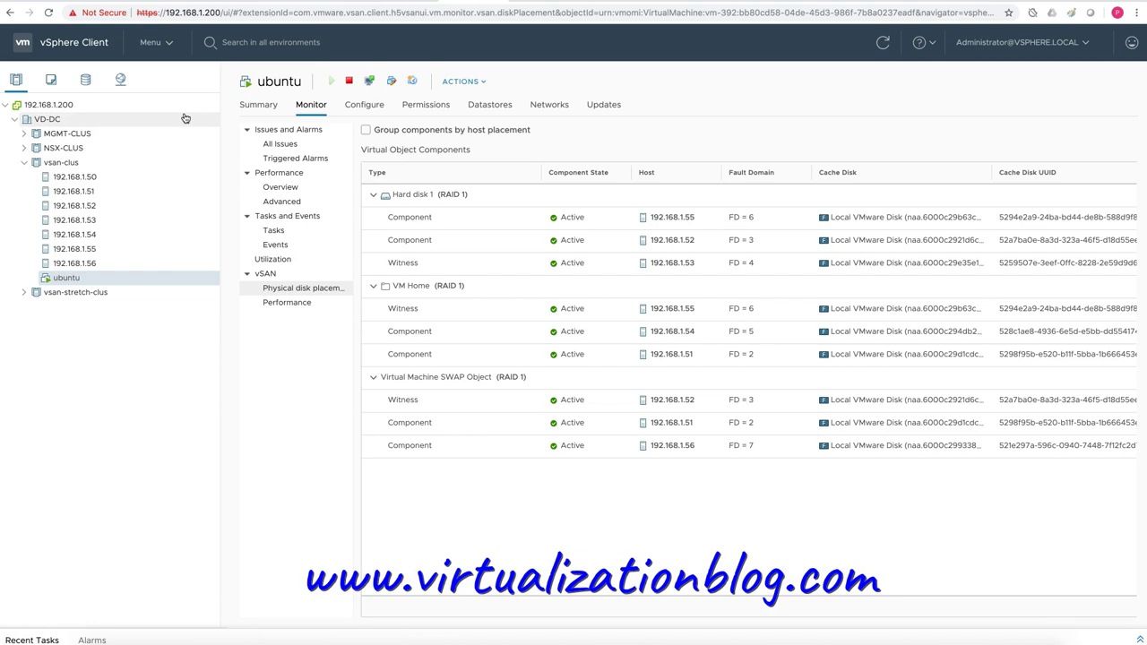
right_click(68, 281)
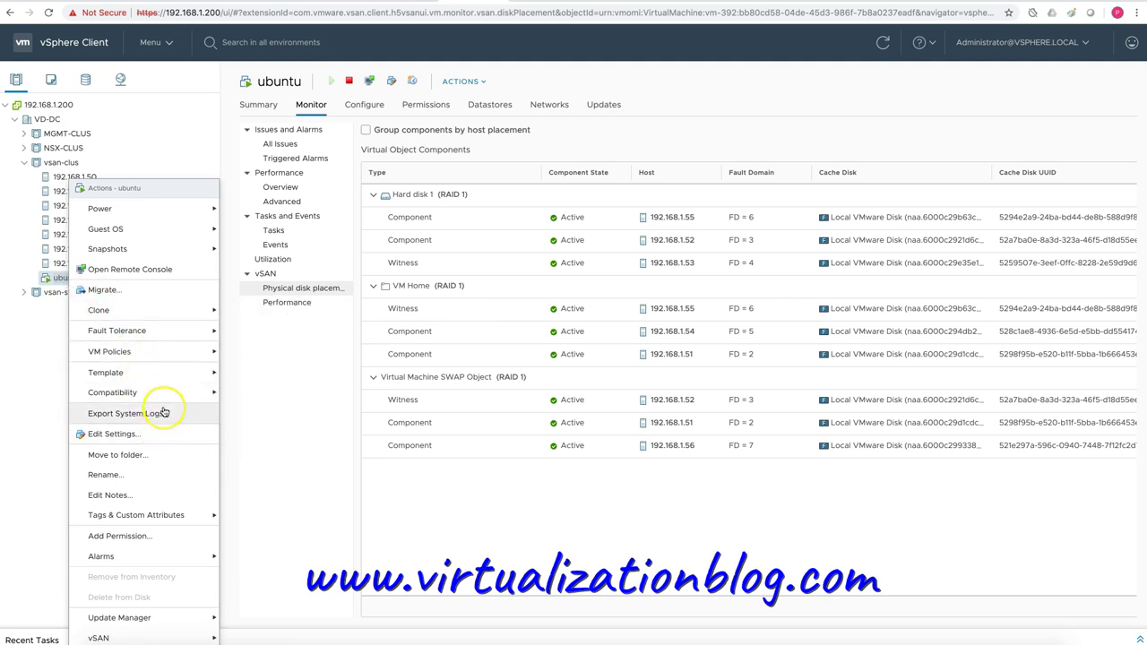
mouse_move(167, 354)
left_click(242, 353)
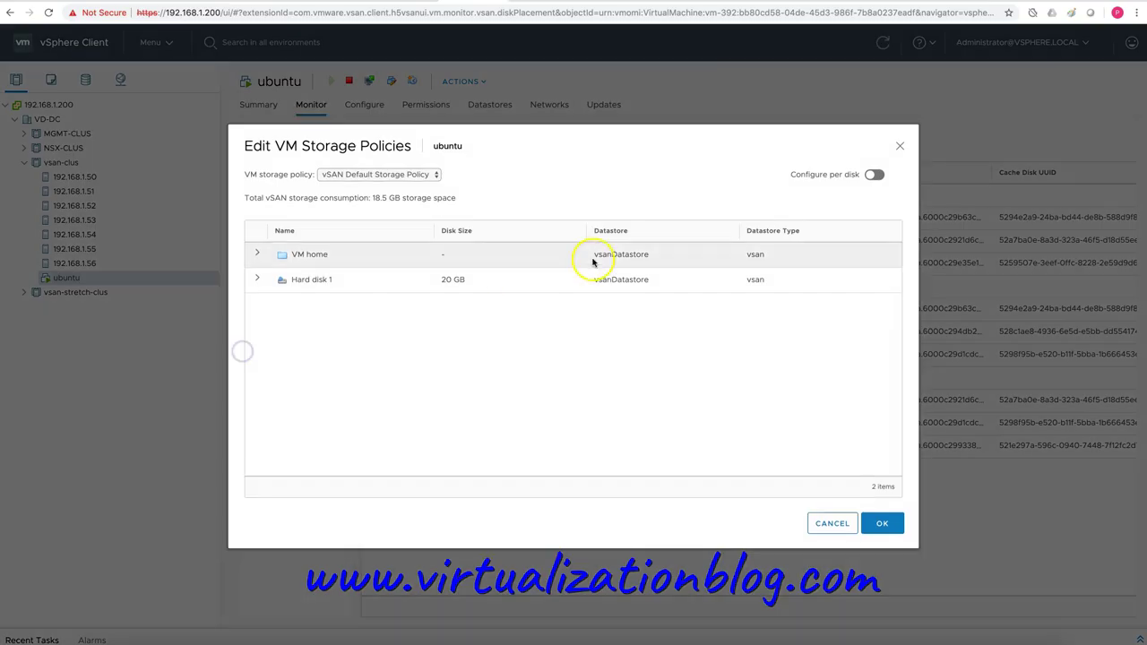
left_click(386, 175)
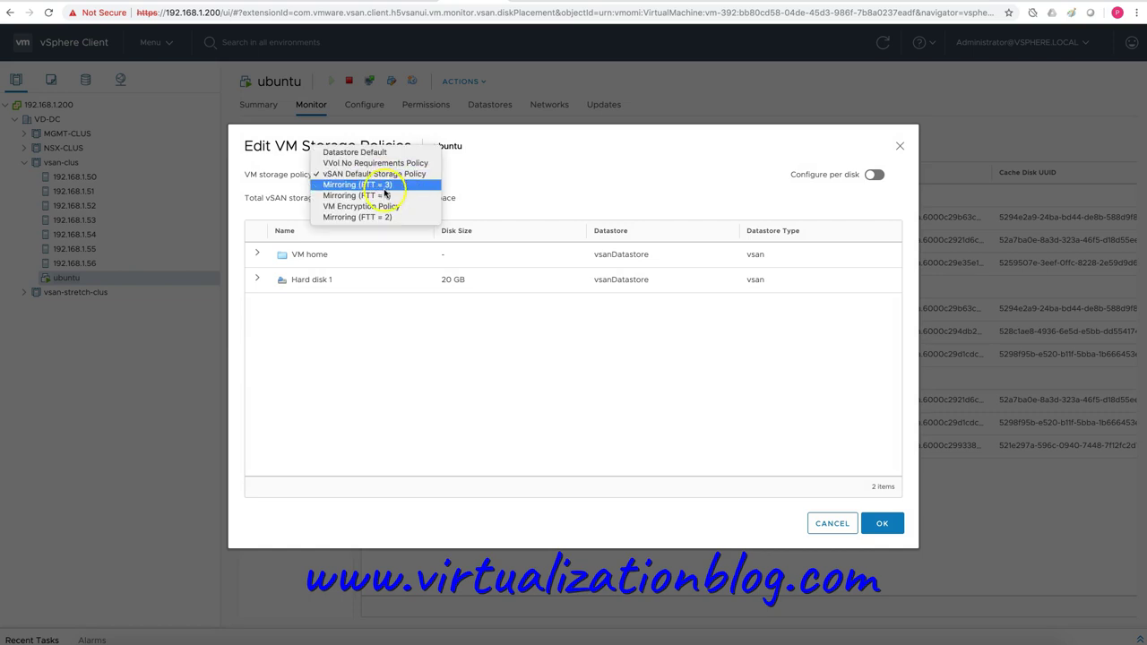
left_click(386, 196)
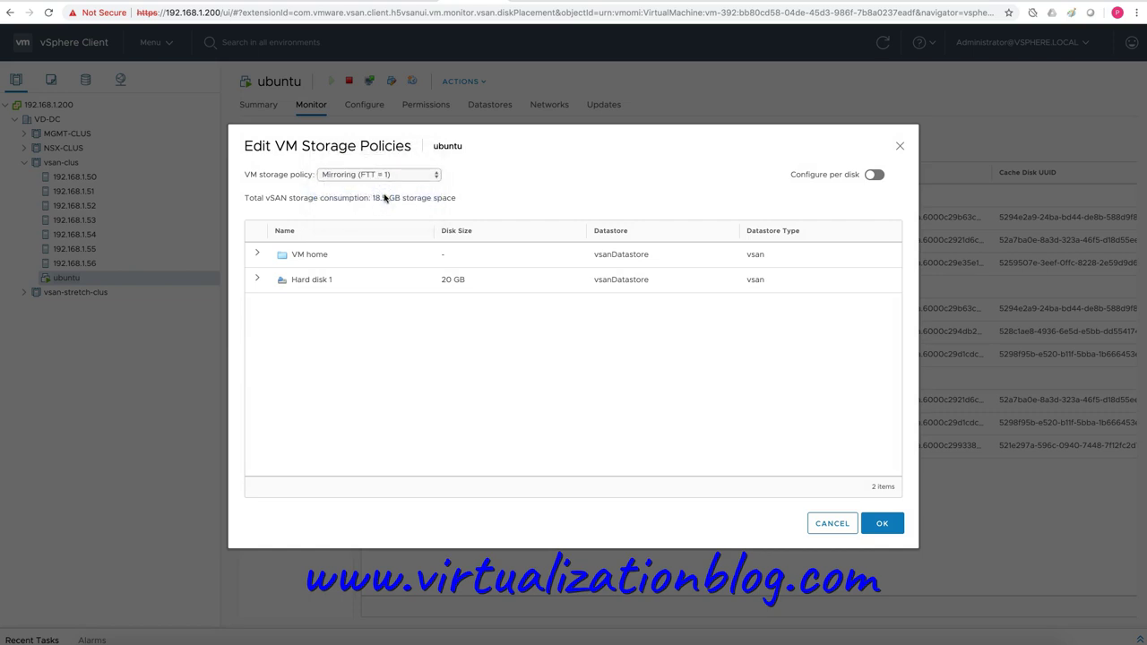
left_click(380, 214)
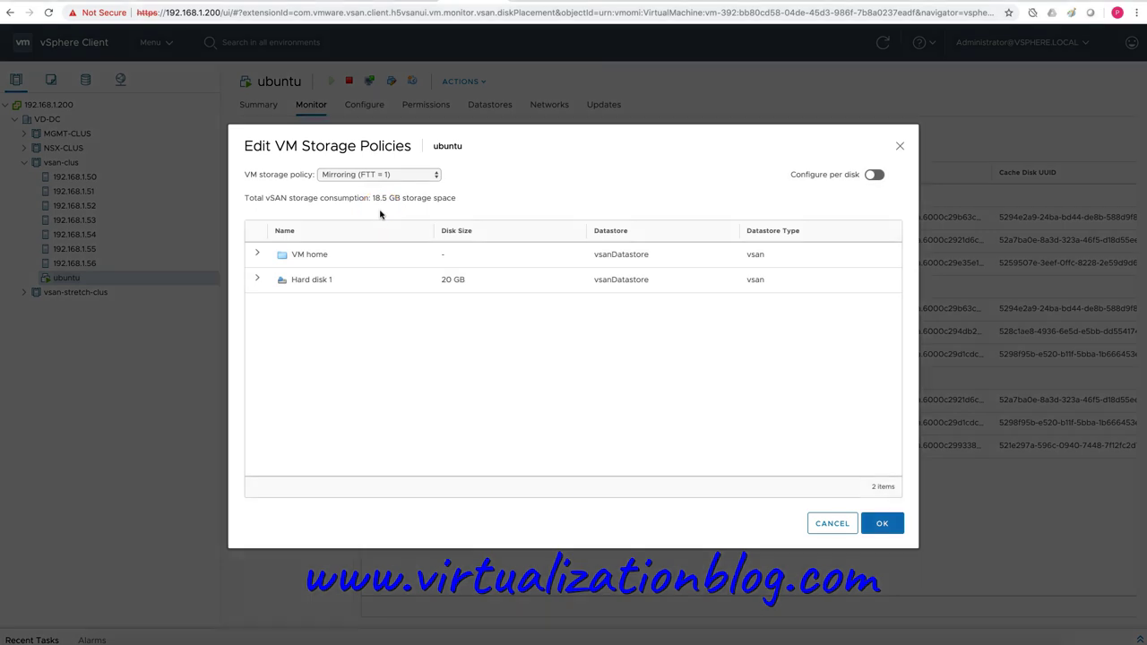
mouse_move(234, 186)
left_mouse_down()
mouse_move(379, 210)
mouse_move(485, 209)
left_mouse_up()
left_click(535, 14)
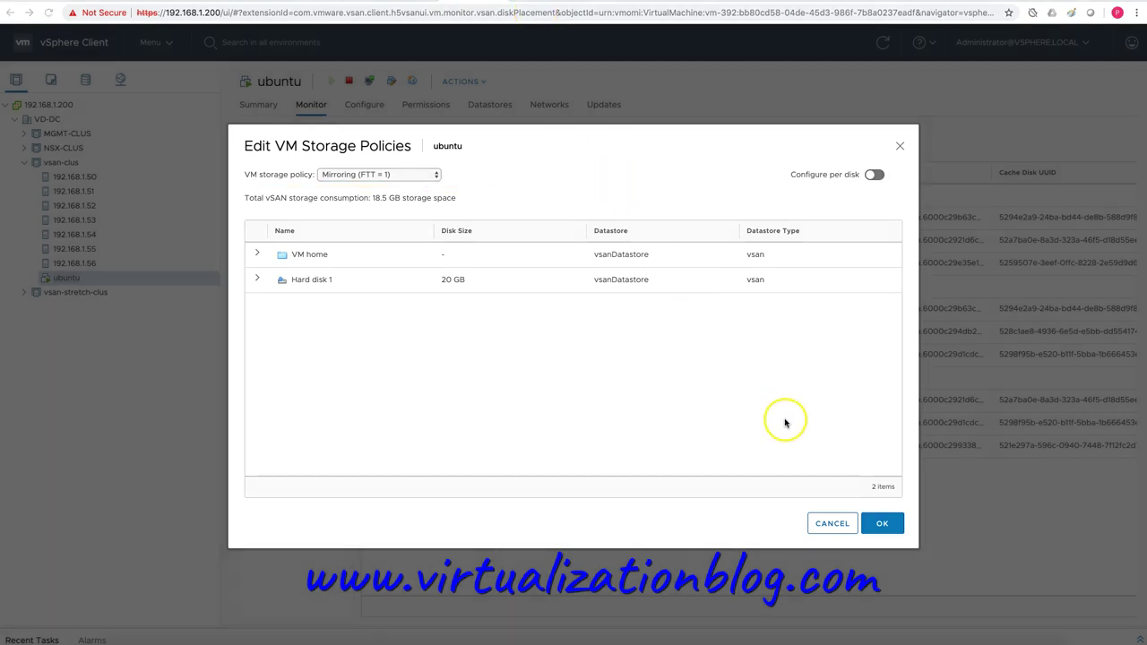
left_click(882, 524)
- Change the ubuntu VM's storage policy to Mirroring (FTT = 2) and apply it
left_click(59, 280)
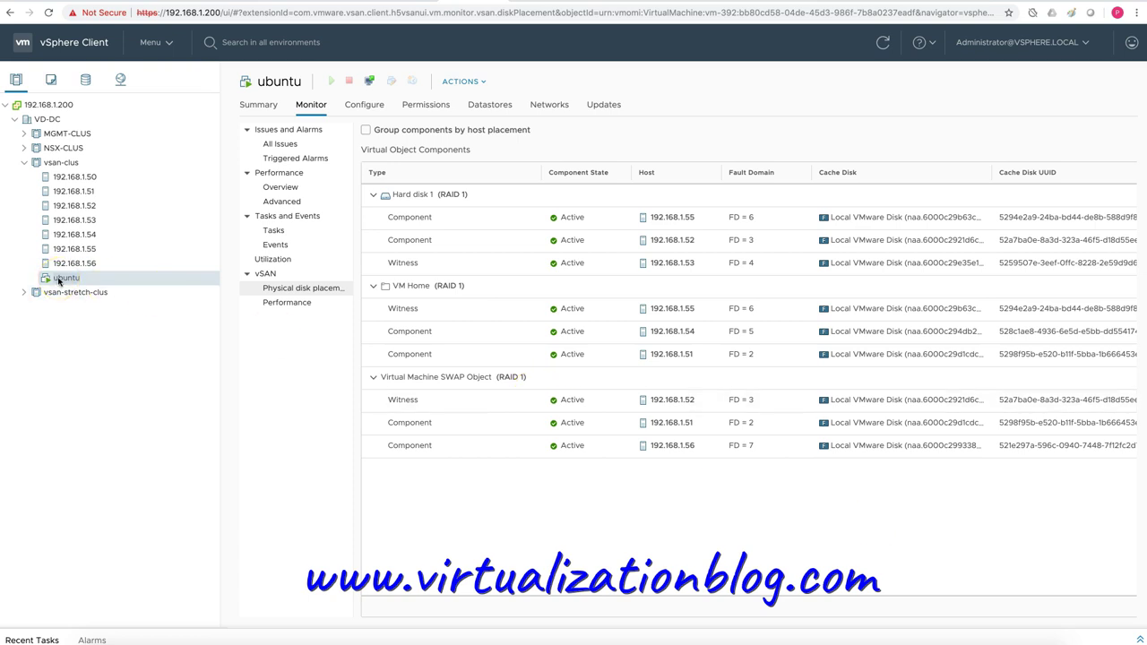
right_click(59, 280)
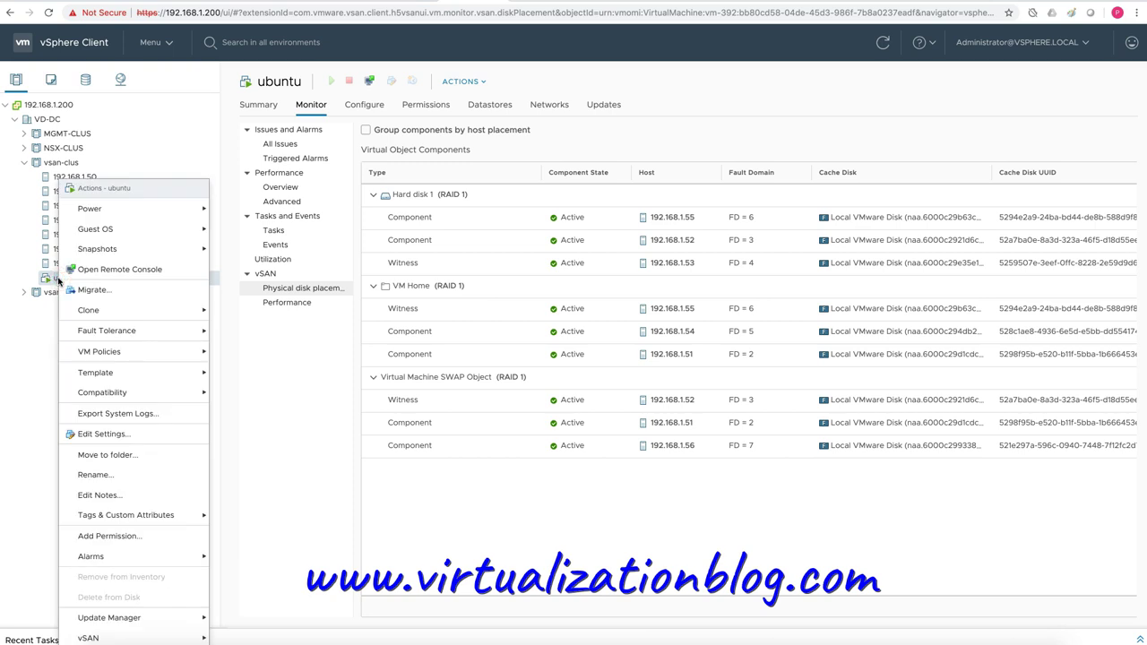
mouse_move(197, 351)
left_click(233, 354)
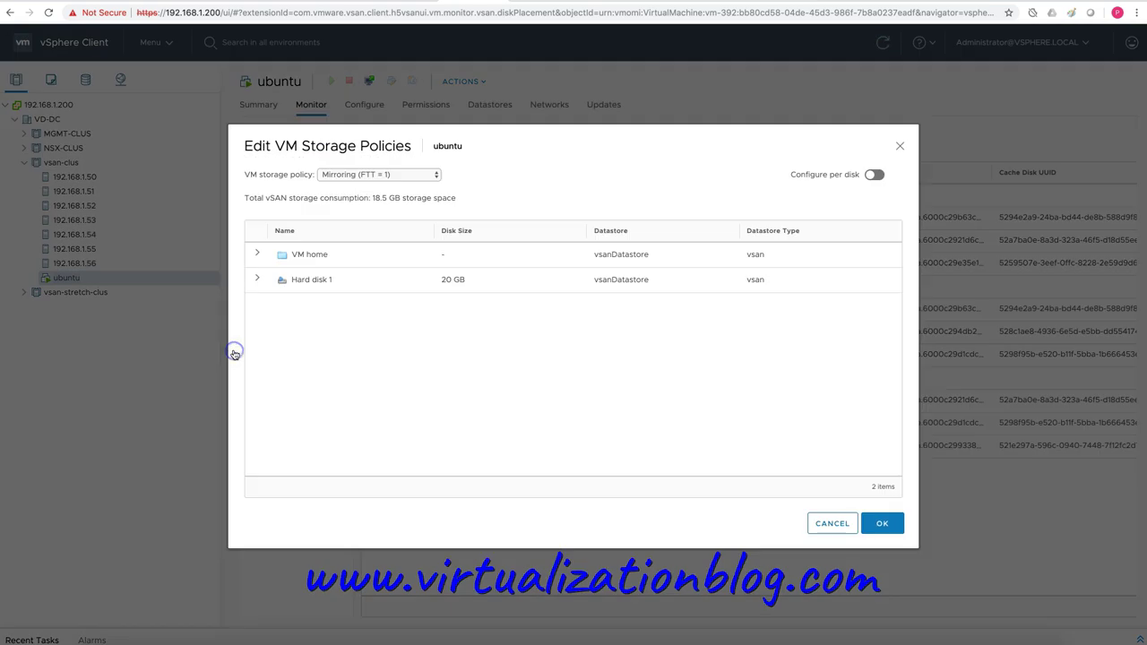
left_click(384, 175)
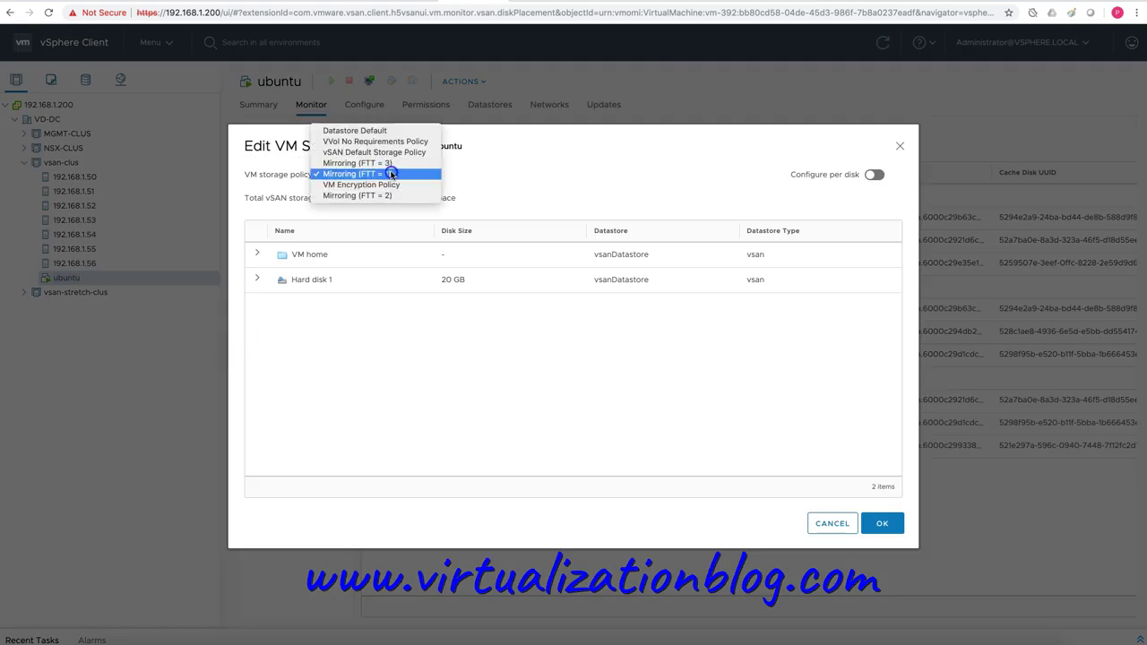
left_click(395, 196)
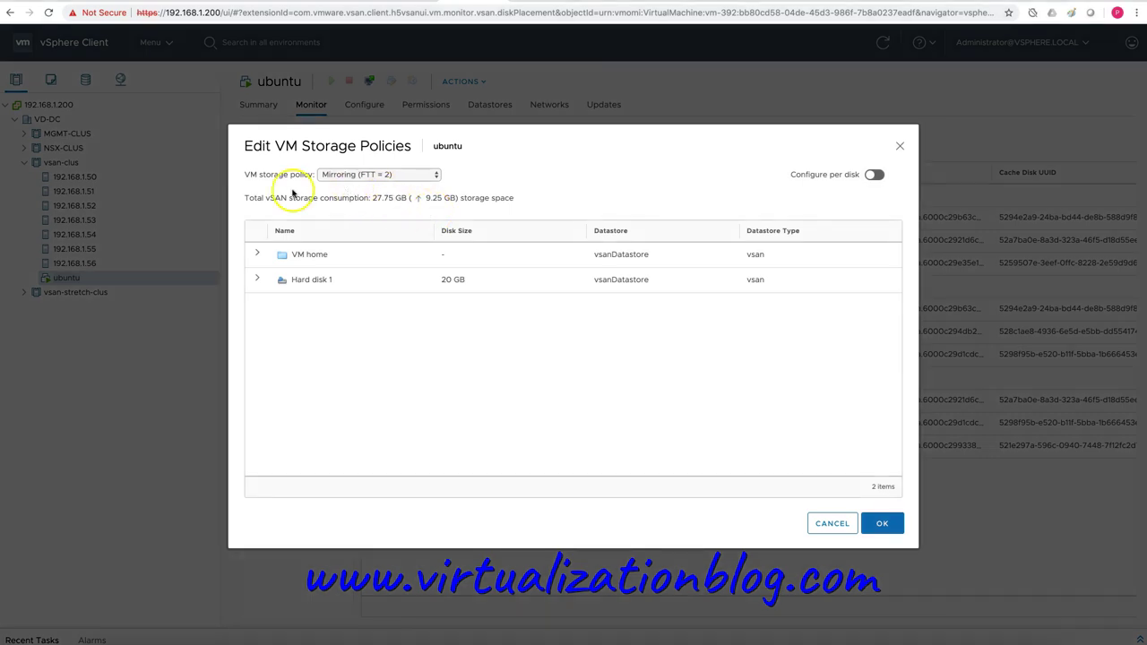
left_click_drag(238, 189, 518, 206)
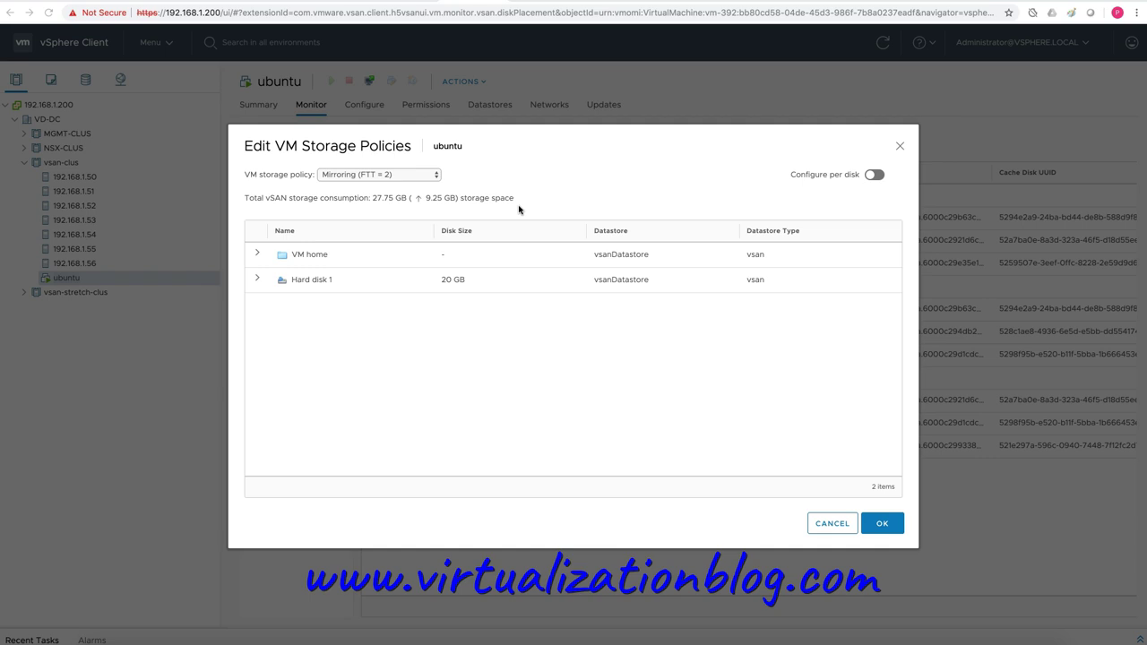
left_click(882, 525)
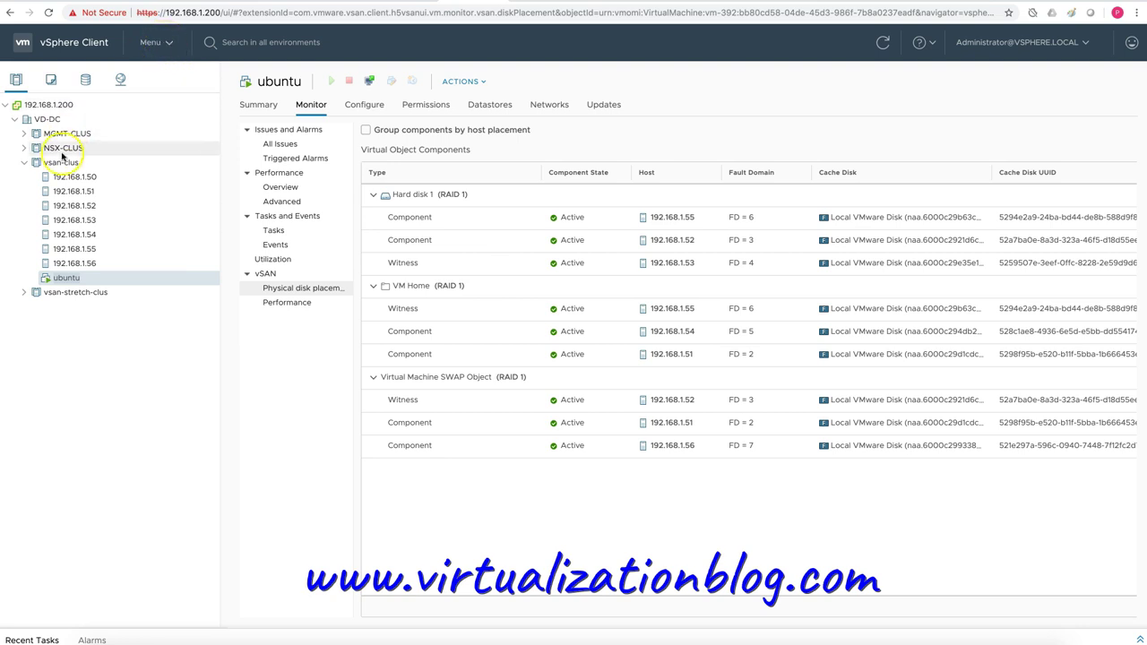
- Monitor the resyncing objects of the vsan-clus cluster, refreshing the view repeatedly to follow the resync progress
left_click(61, 163)
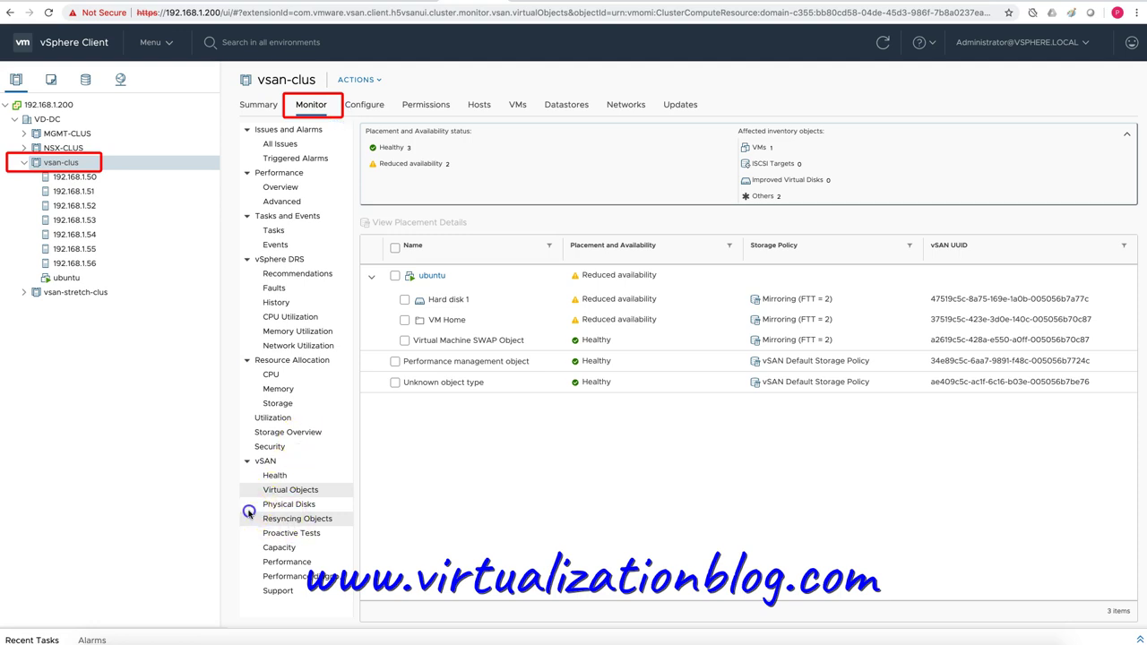
left_click(324, 520)
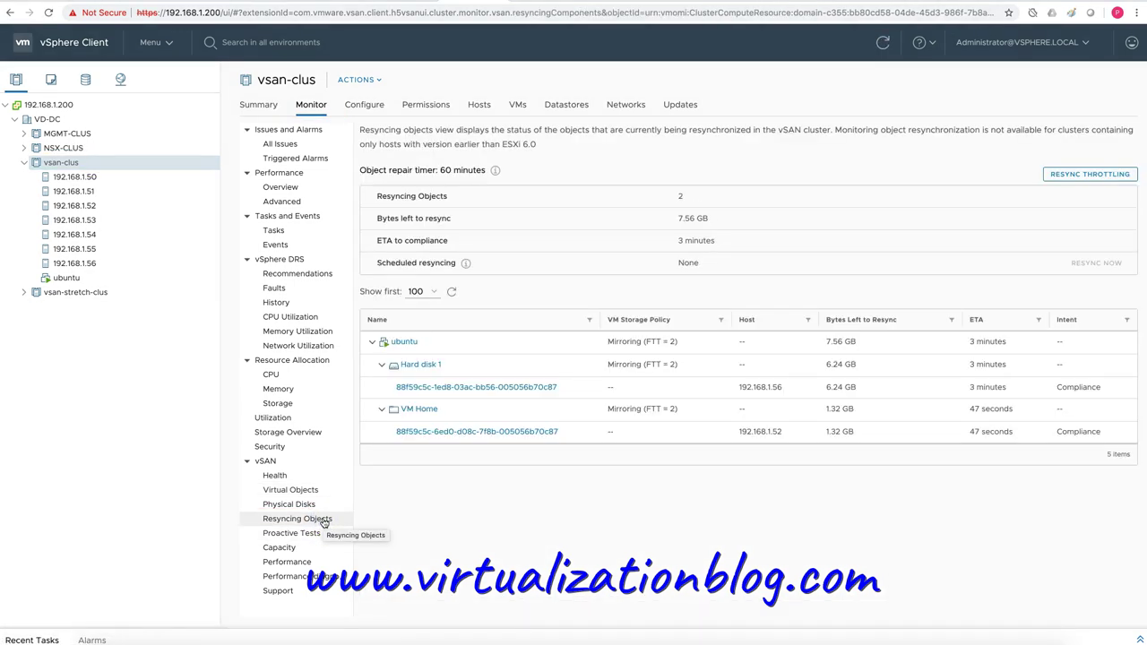
left_click(883, 42)
left_click(882, 42)
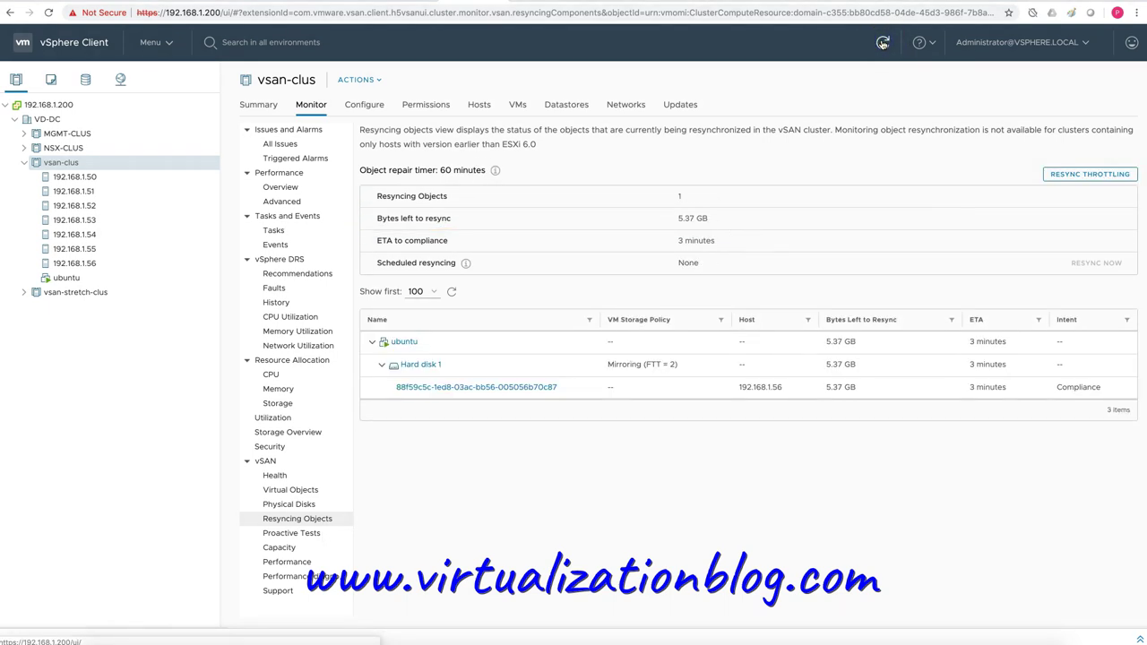
left_click(883, 43)
left_click(883, 42)
left_click(882, 42)
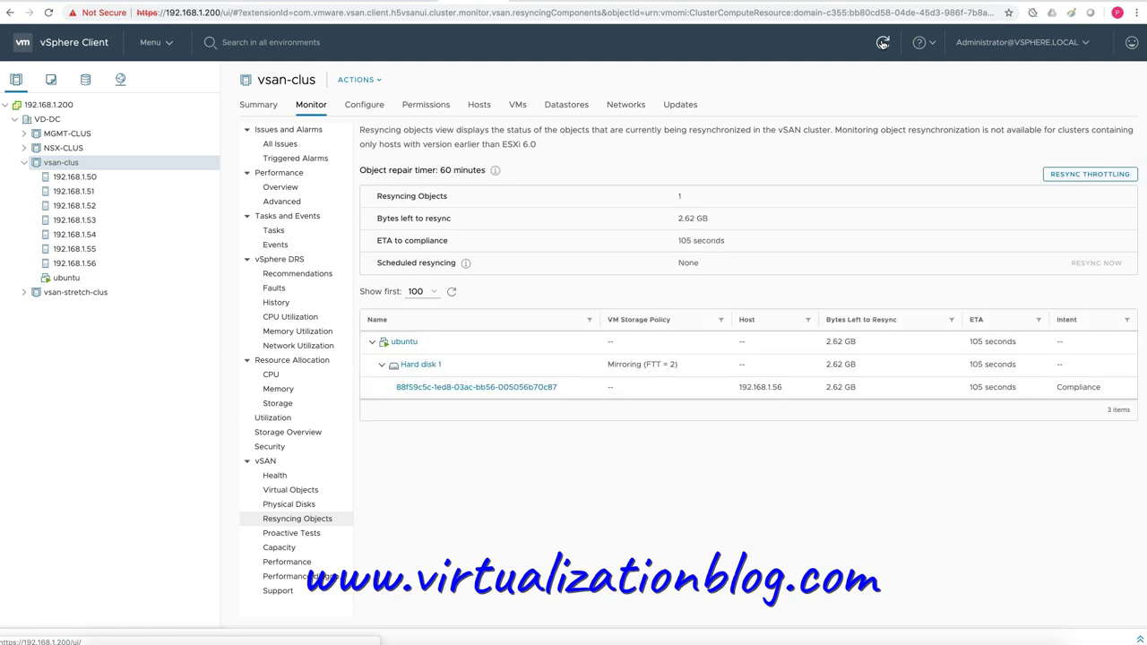
left_click(883, 42)
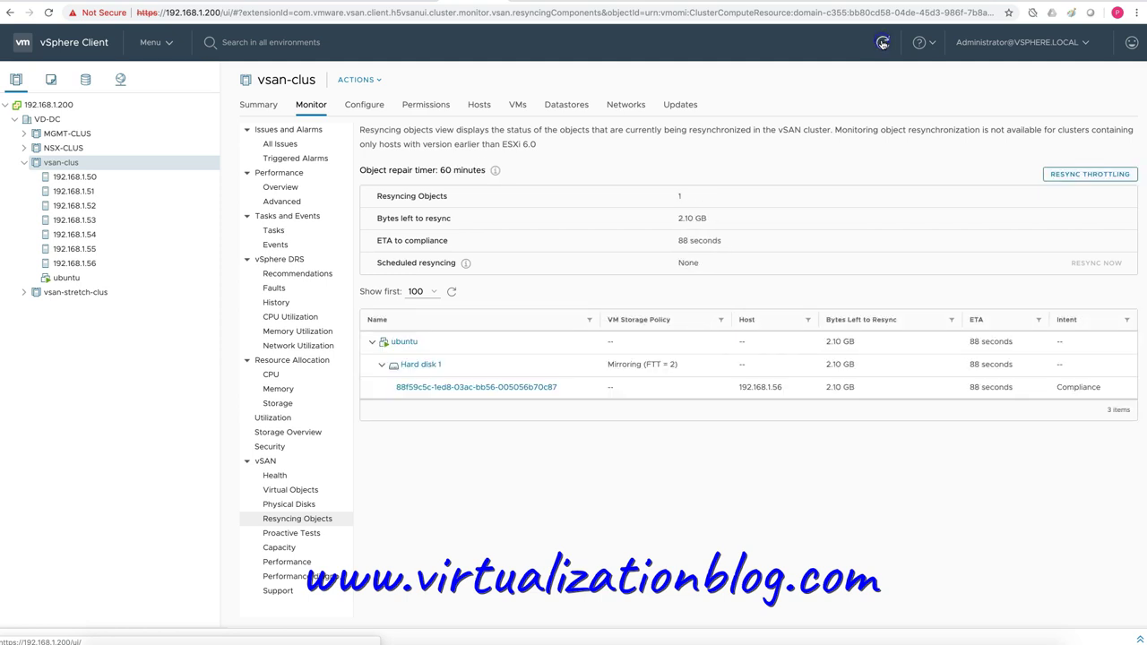
left_click(882, 42)
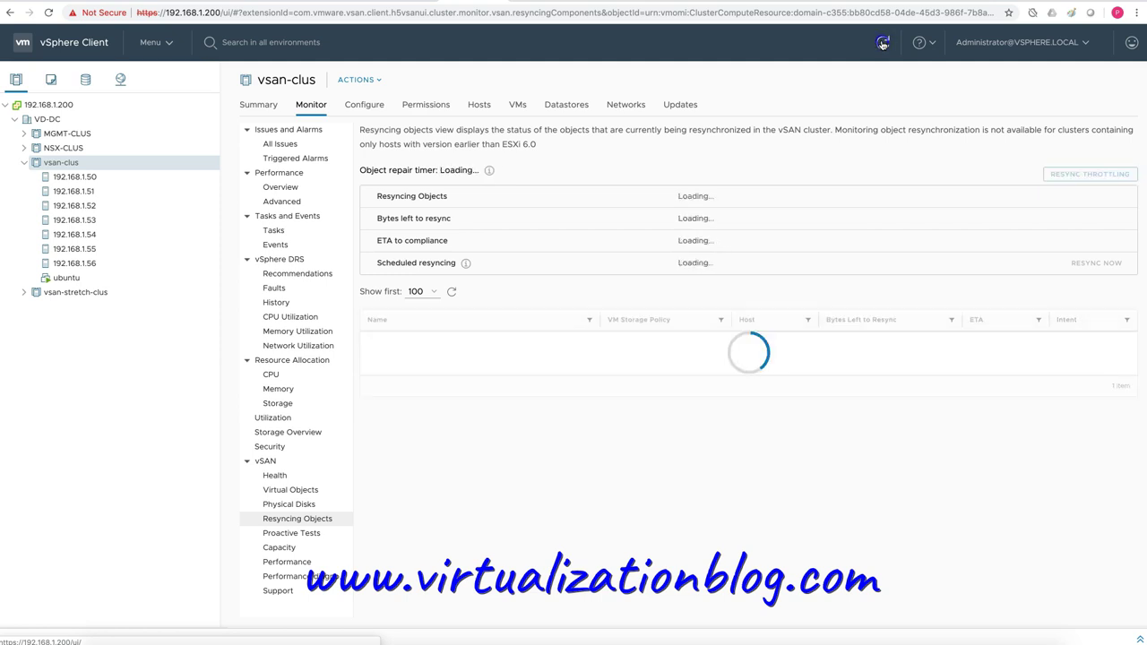
left_click(882, 43)
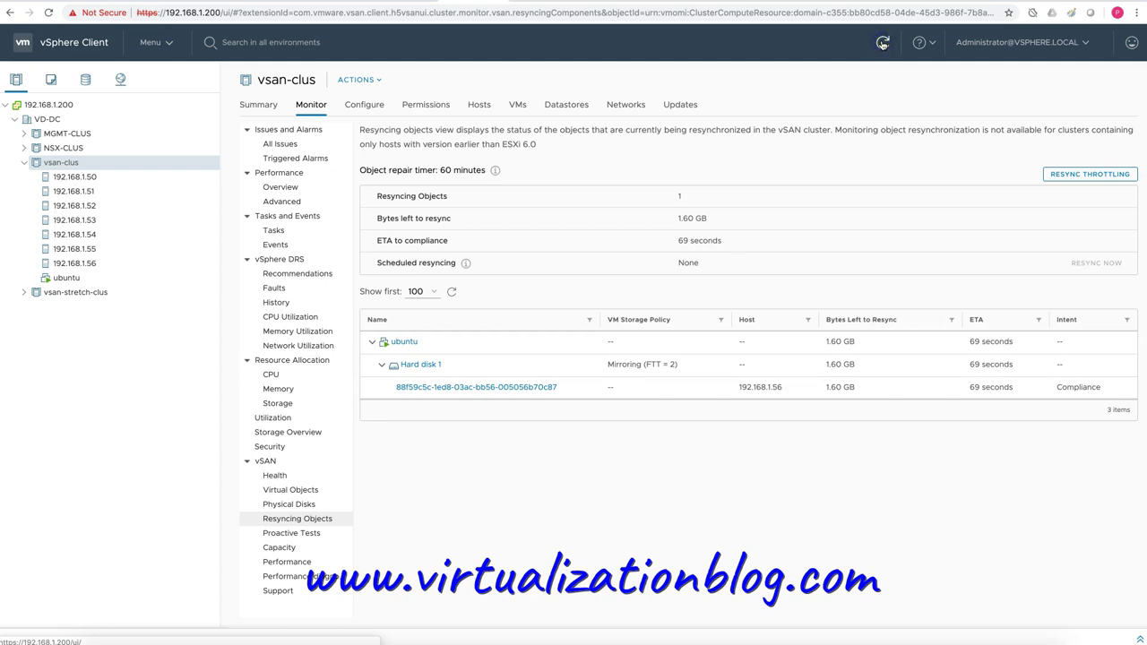
left_click(883, 43)
left_click(883, 42)
left_click(883, 44)
- Examine the ubuntu VM's physical disk placement, especially the components and witnesses of Hard disk 1
left_click(79, 277)
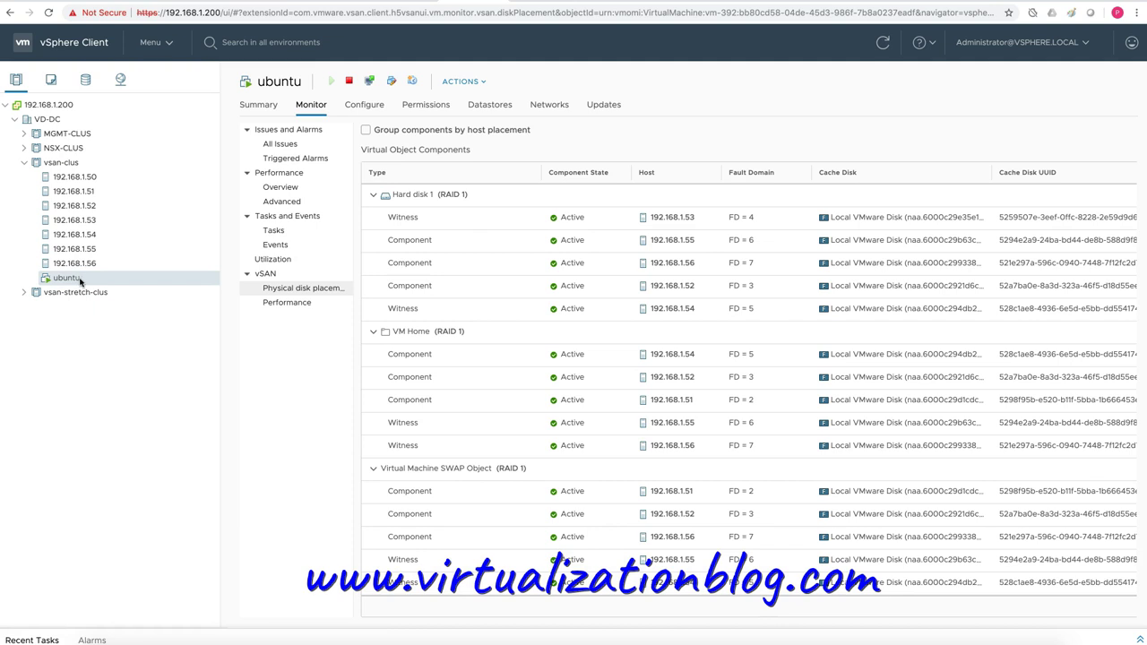
left_click(225, 263)
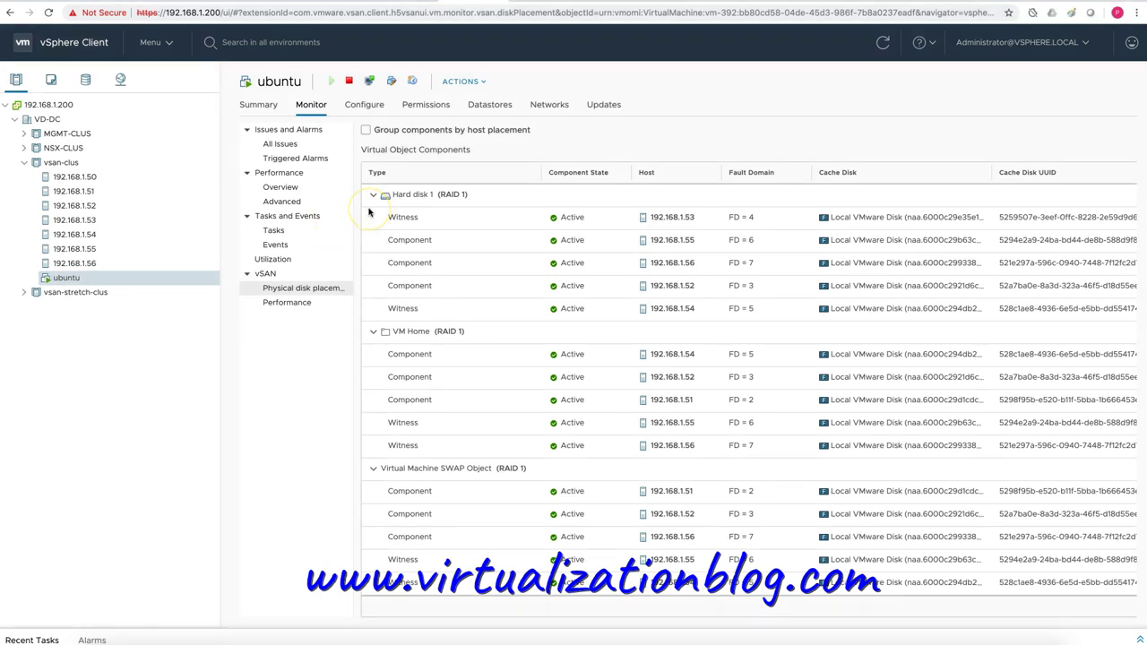
mouse_move(368, 211)
left_mouse_down()
mouse_move(446, 260)
mouse_move(688, 319)
mouse_move(786, 323)
left_mouse_up()
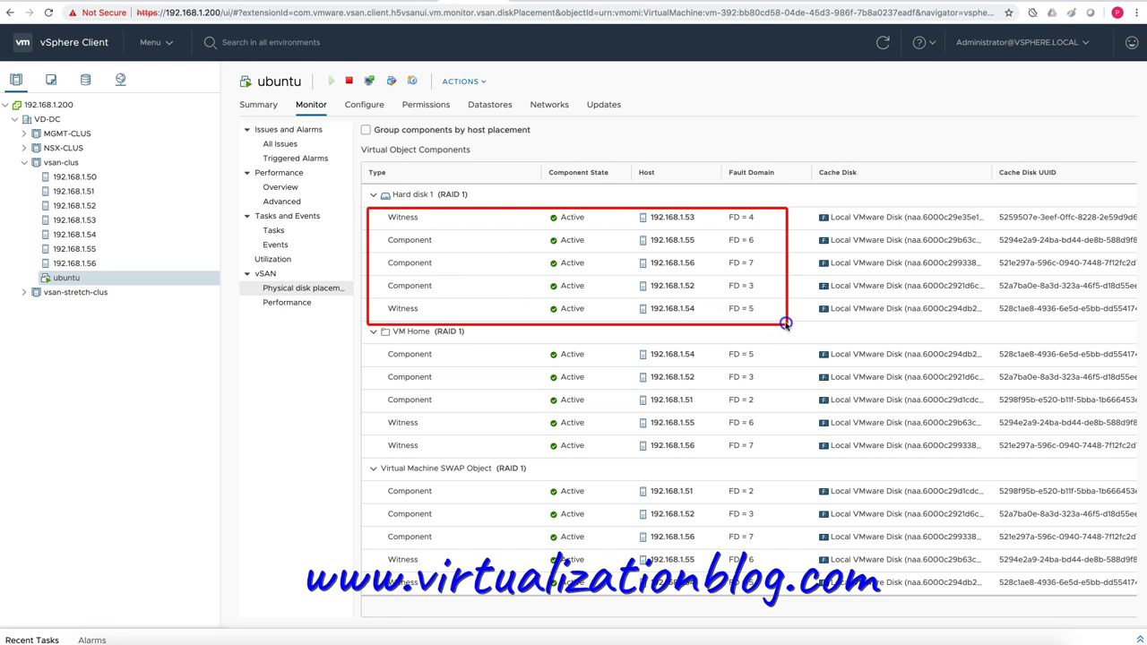
key("Escape")
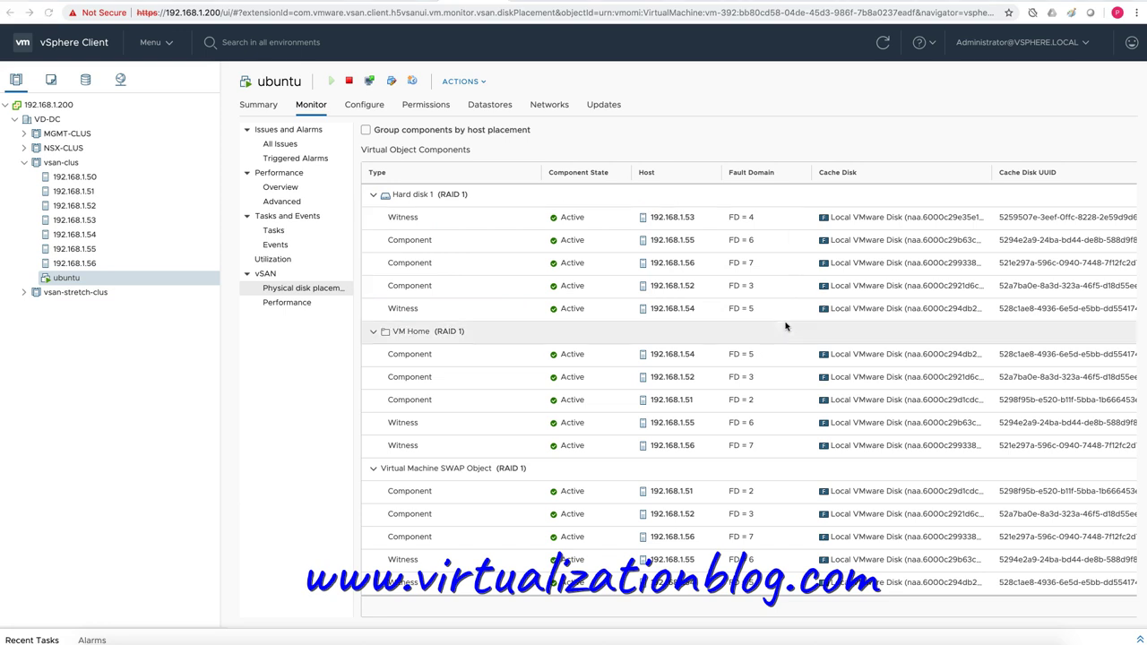
- Configure the ubuntu VM's storage policies per disk, with Mirroring (FTT = 1) for VM home and Mirroring (FTT = 3) for Hard disk 1
right_click(66, 280)
left_click(114, 351)
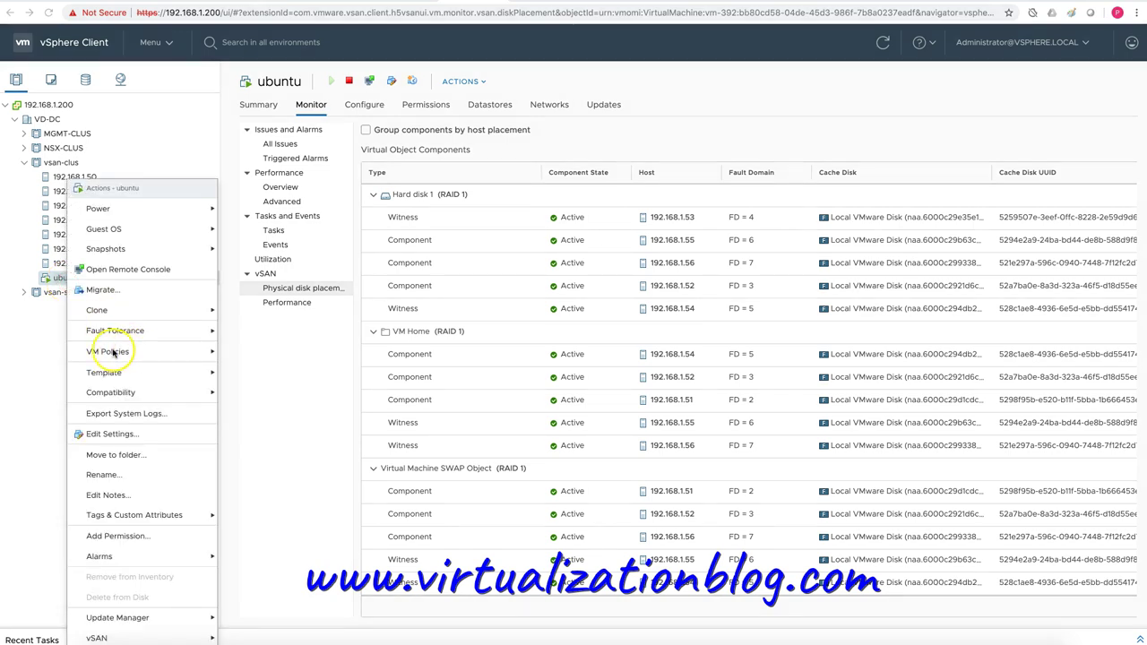
left_click(261, 352)
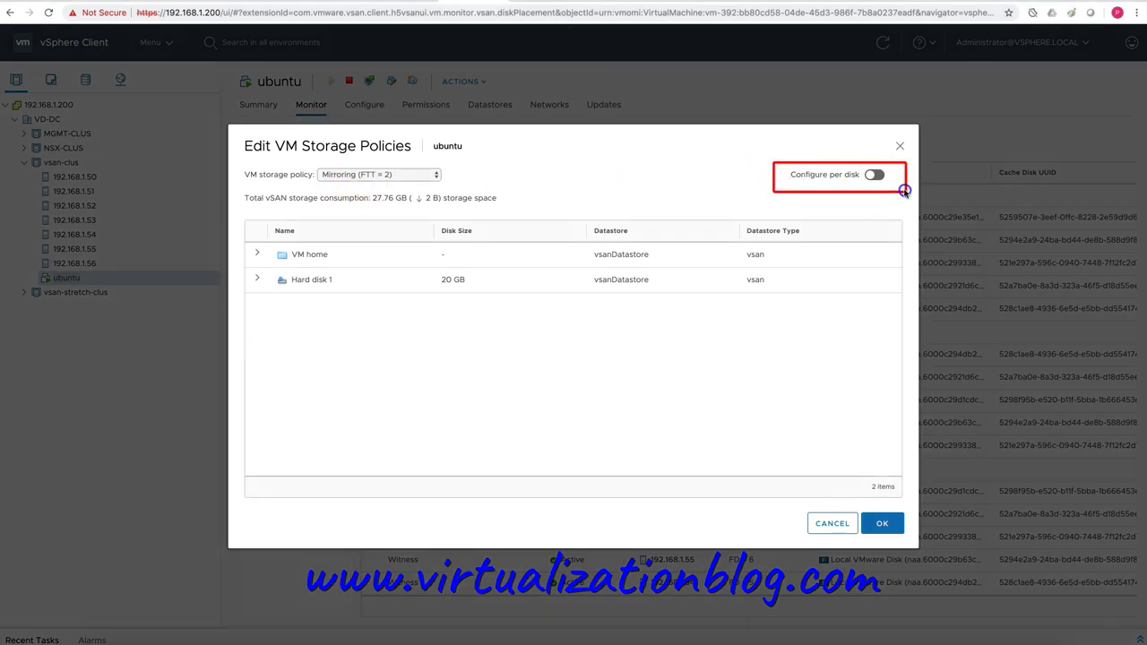
left_click(877, 175)
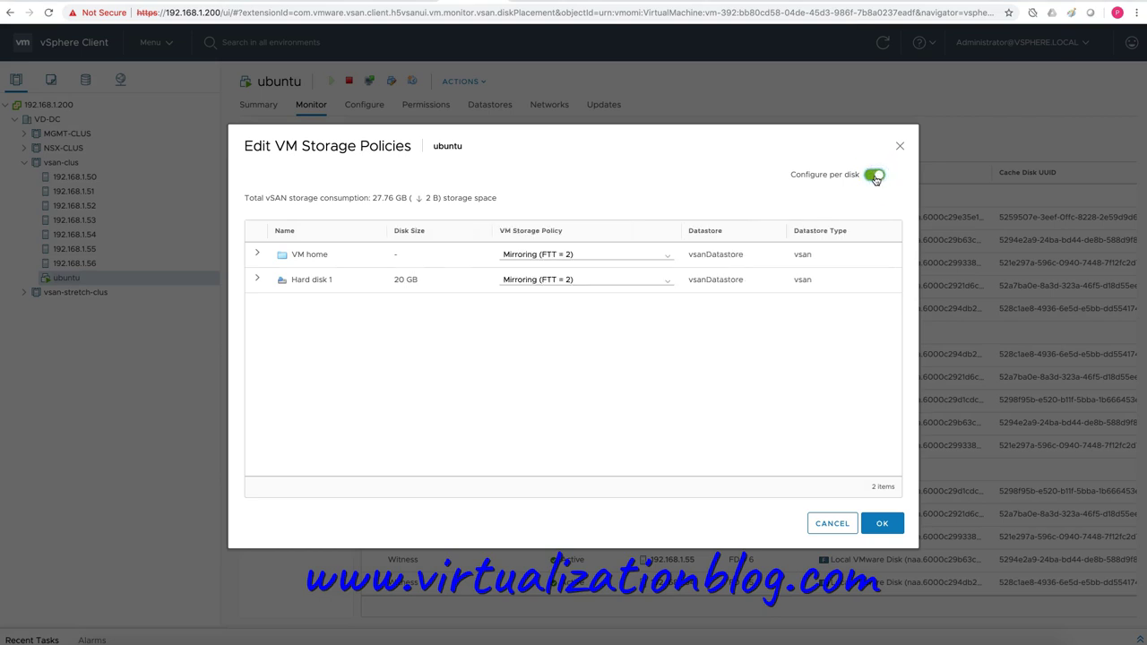
left_click(637, 259)
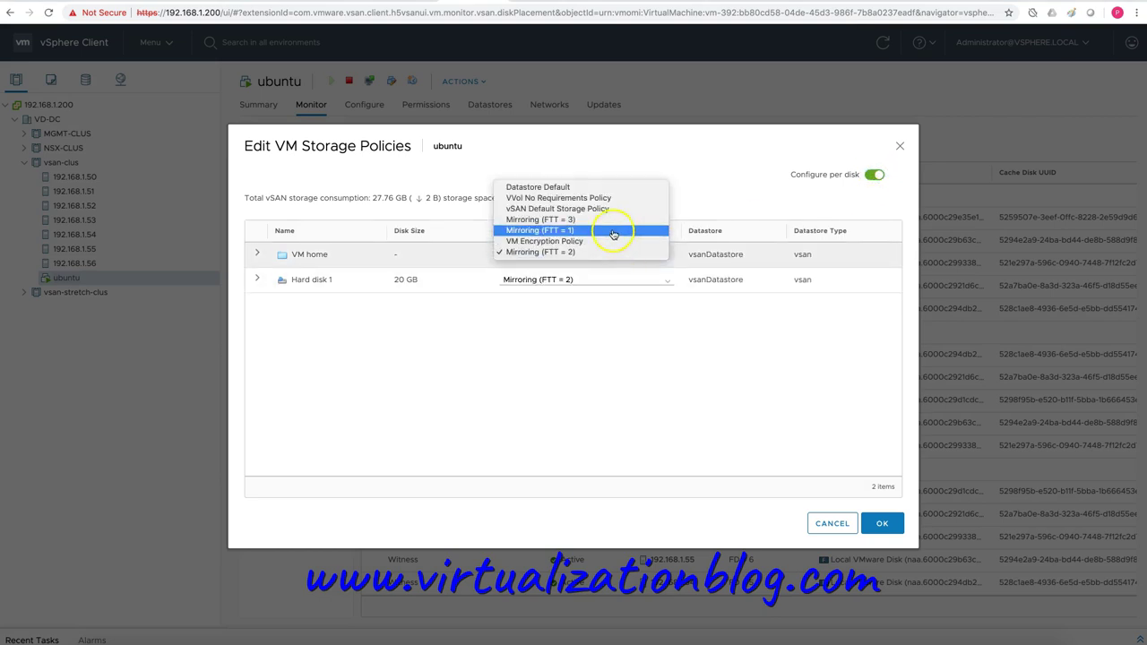
left_click(614, 231)
left_click(599, 279)
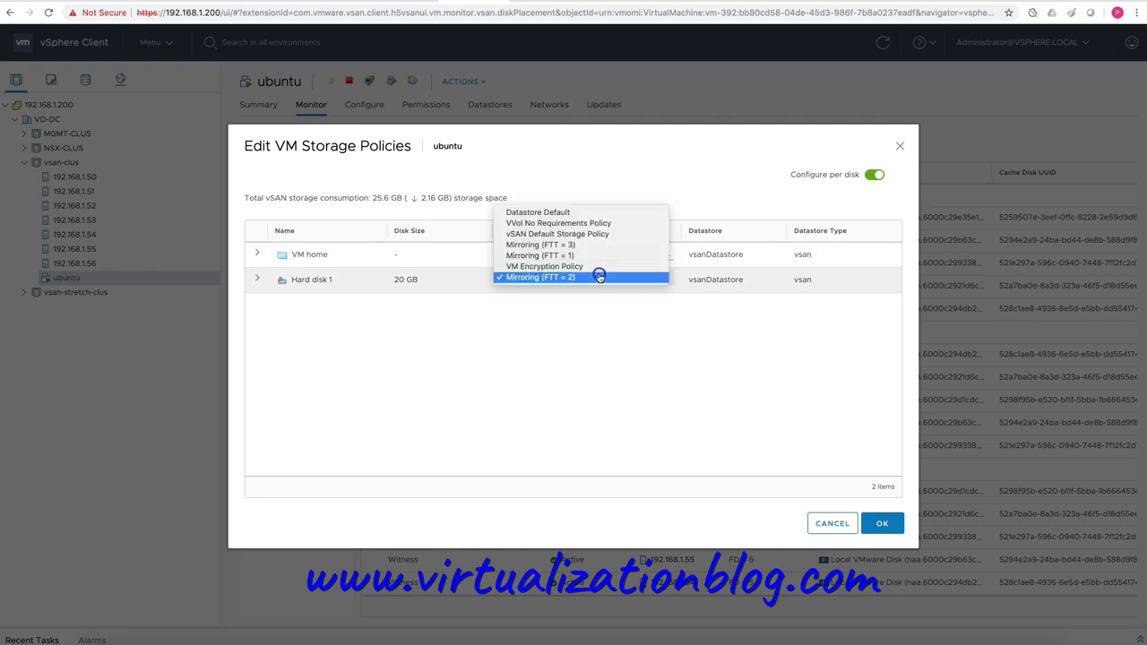
left_click(572, 245)
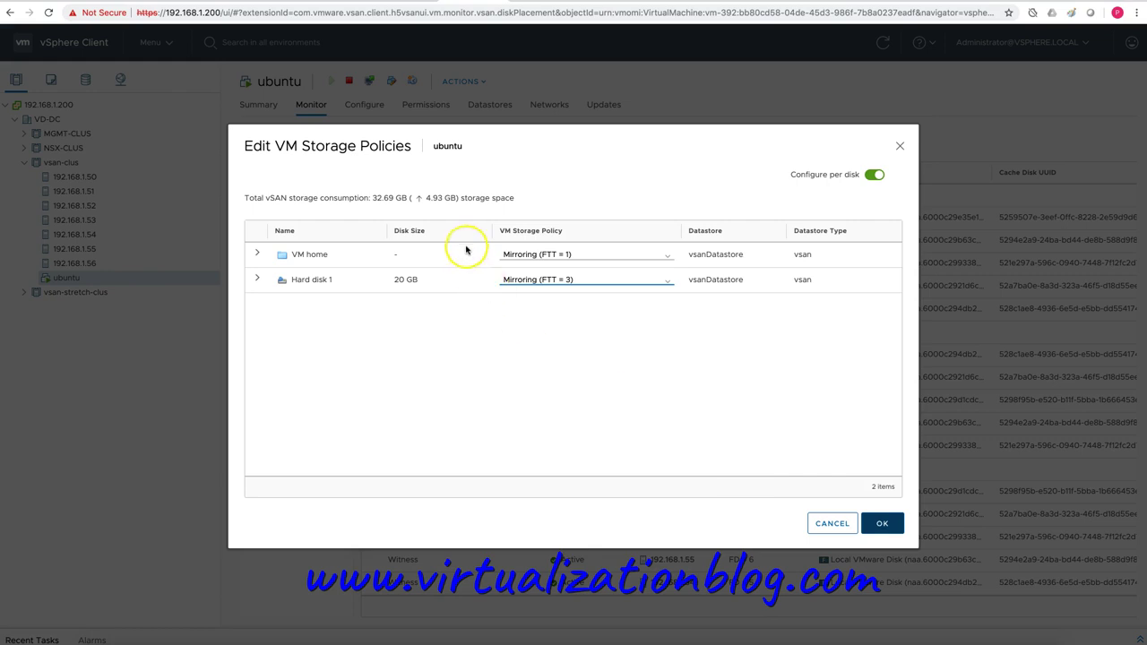
left_click_drag(656, 291, 690, 295)
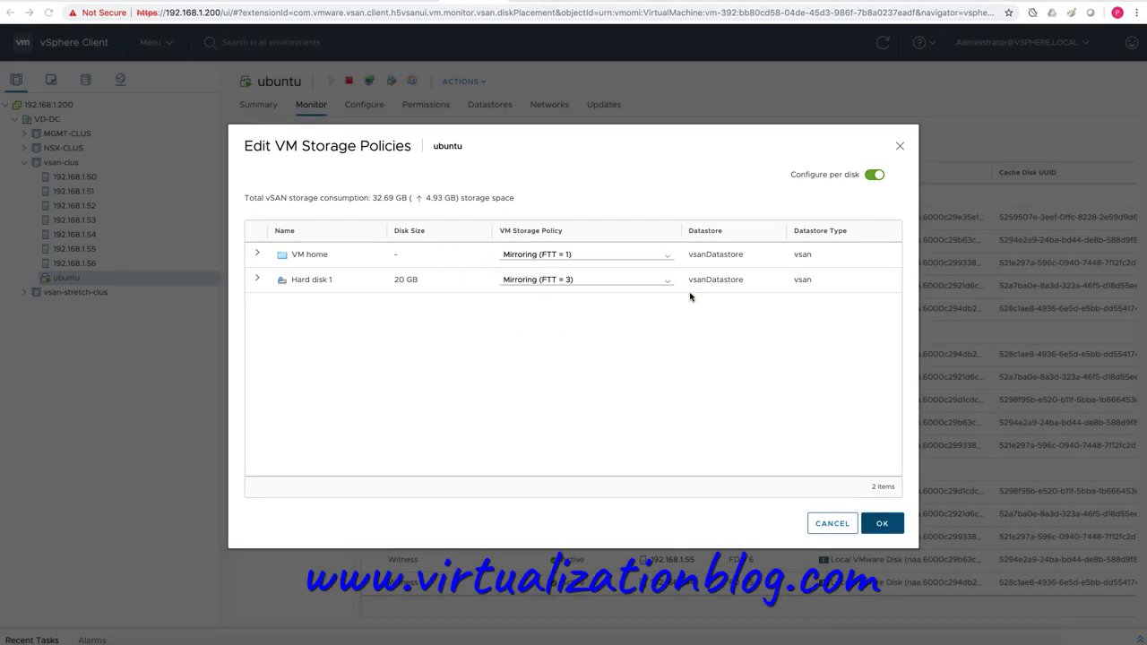
left_click(881, 526)
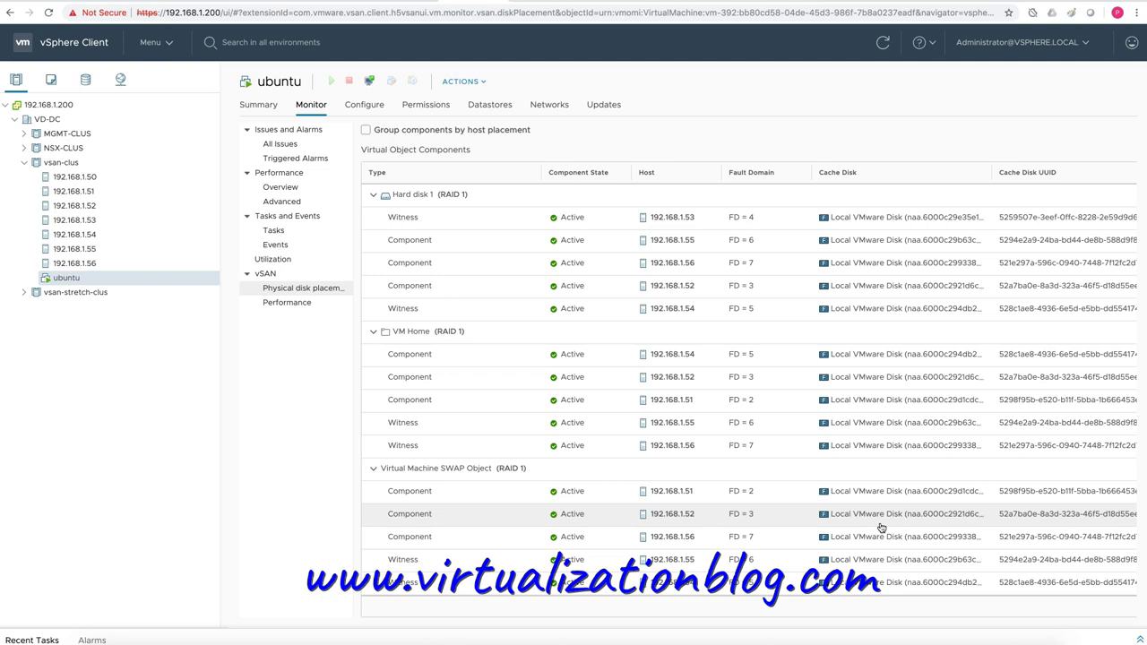
- Track the resync of the ubuntu VM's Hard disk 1 in vsan-clus, refreshing the resyncing objects until none remain
left_click(49, 164)
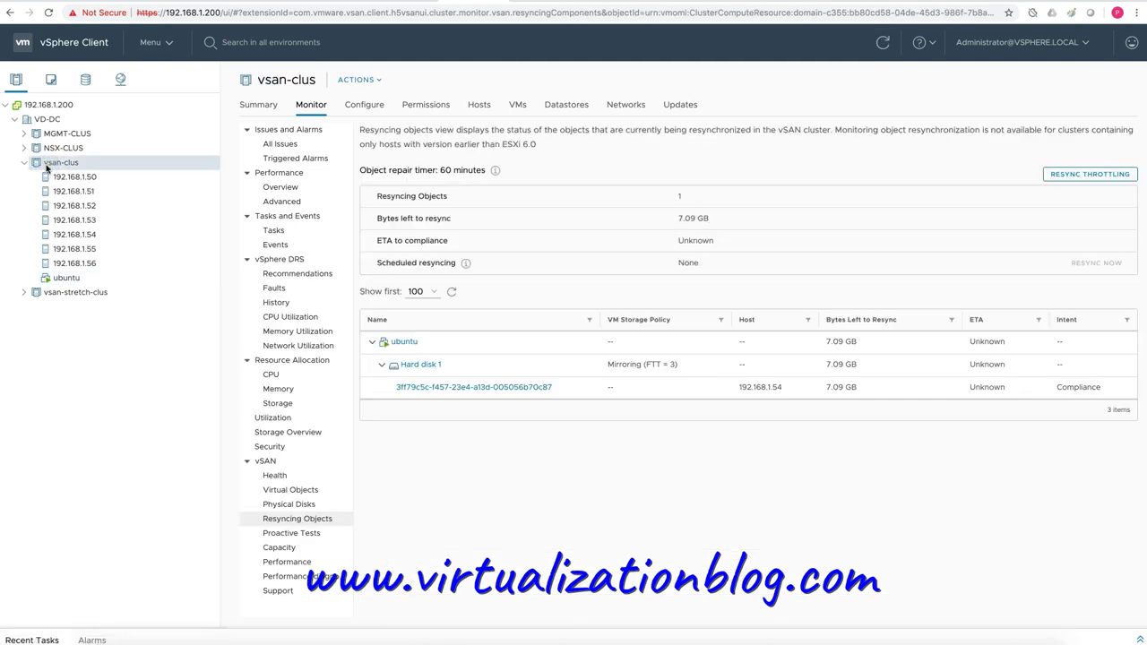
left_click(883, 42)
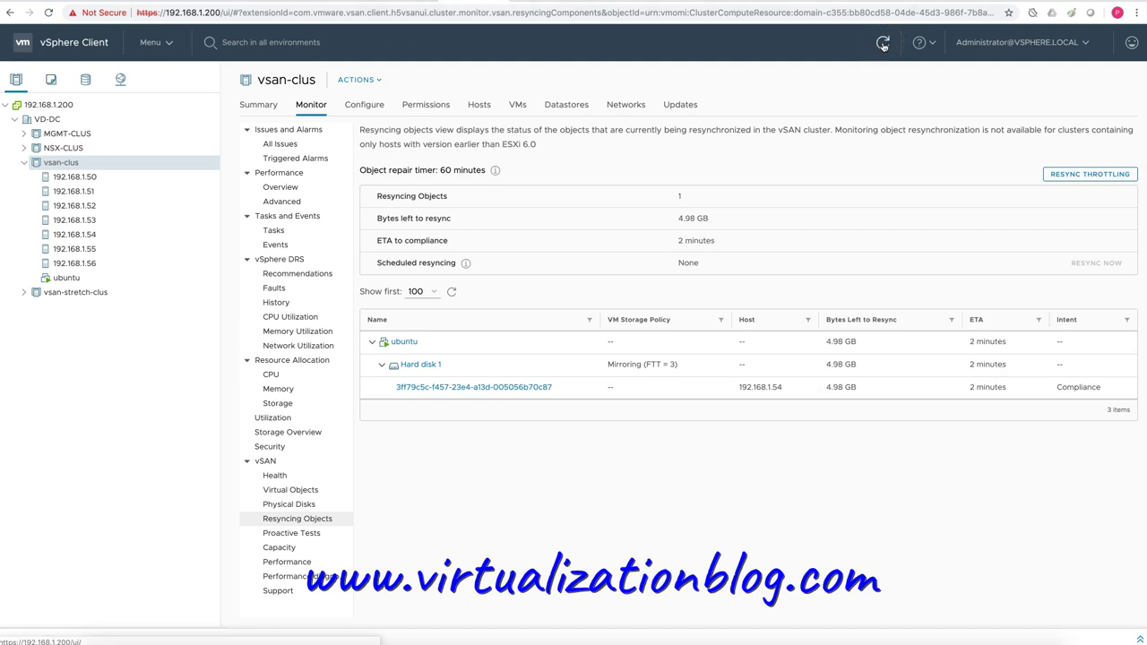
left_click(883, 43)
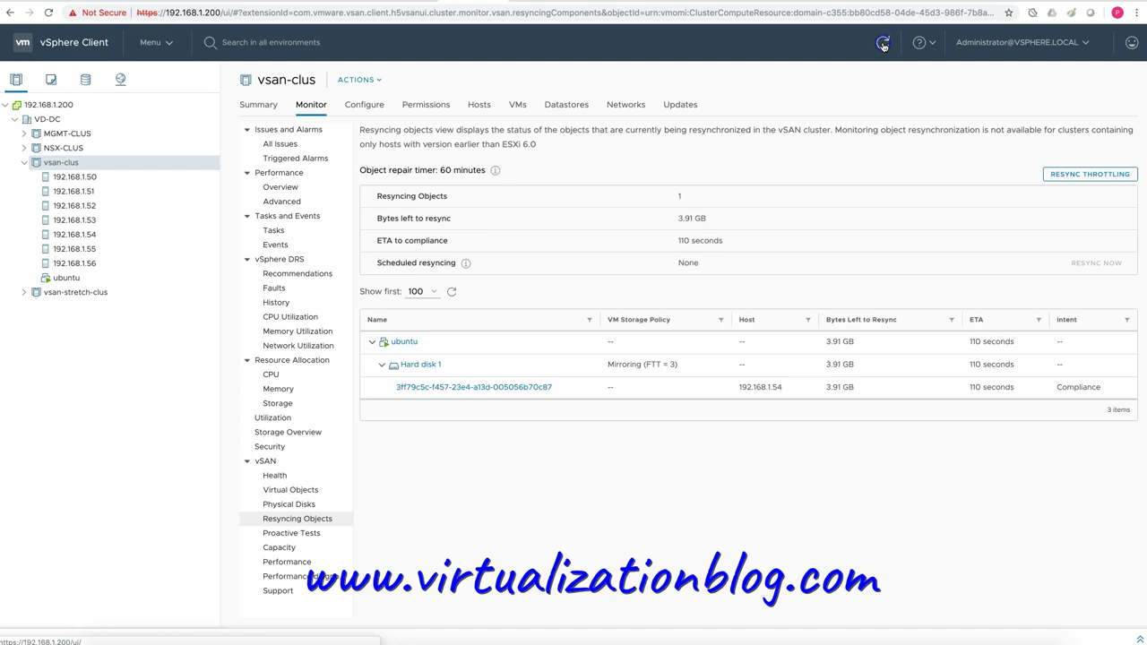
left_click(883, 43)
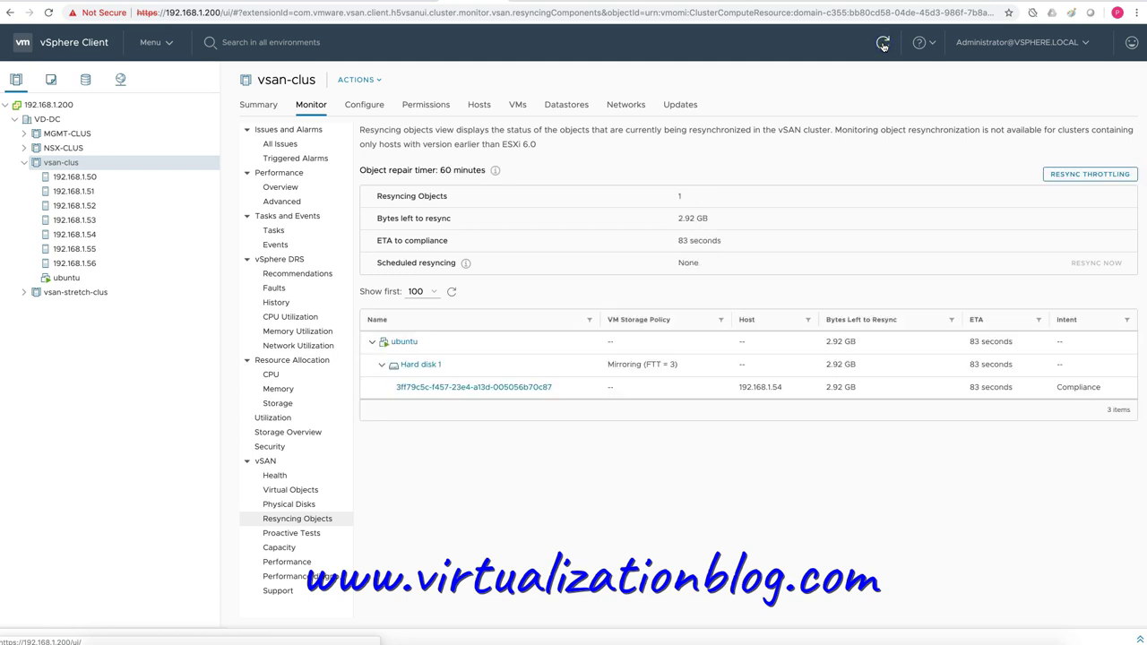
left_click(883, 43)
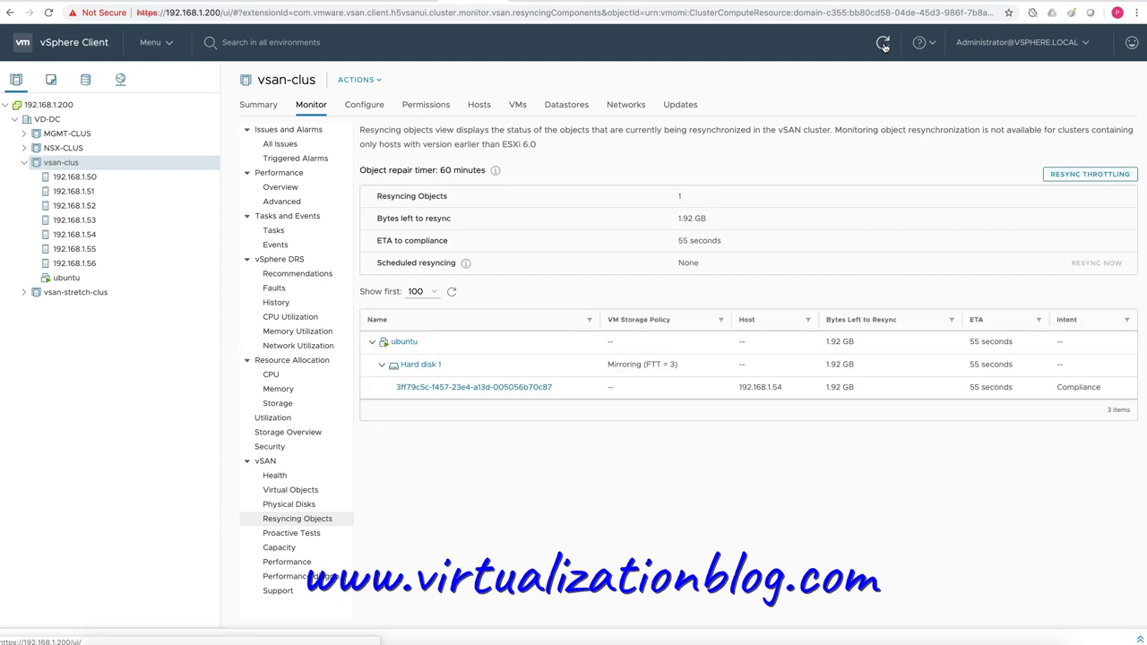
left_click(883, 43)
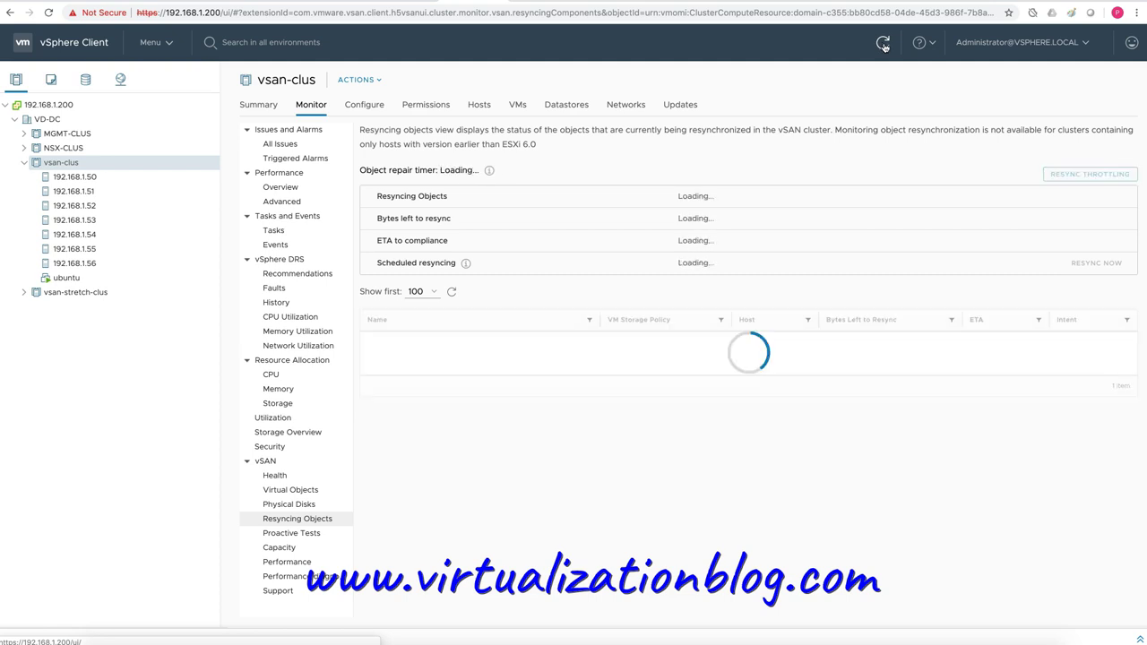
- Examine the ubuntu VM's physical disk placement, outlining the component groups of VM Home and Hard disk 1 in red
left_click(71, 277)
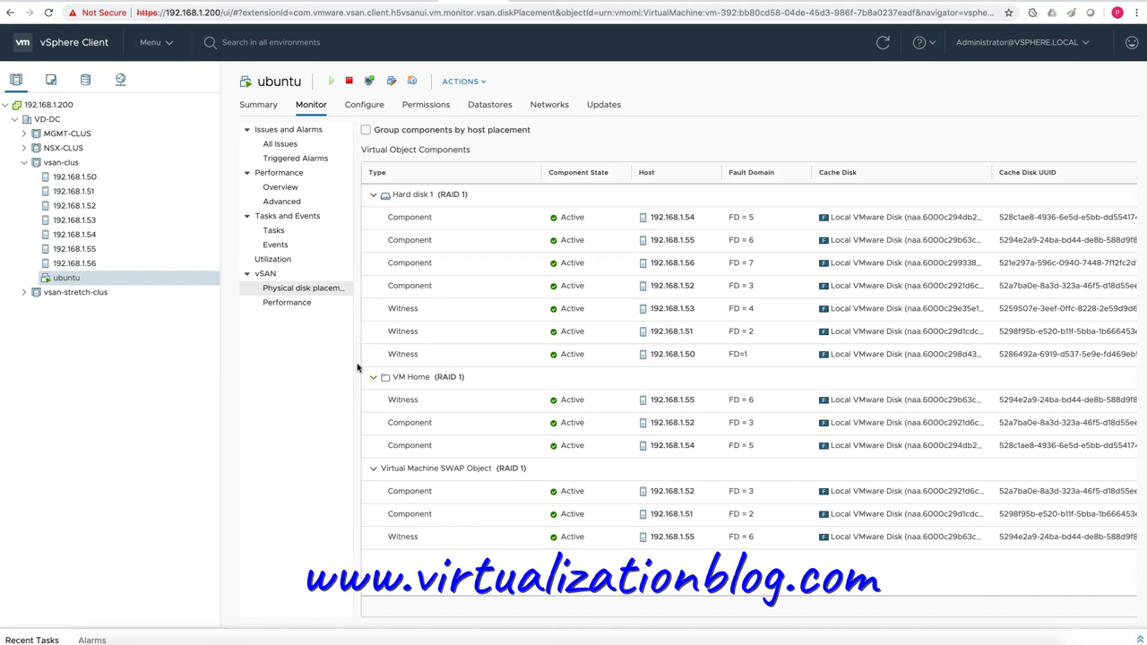
left_click_drag(357, 367, 801, 467)
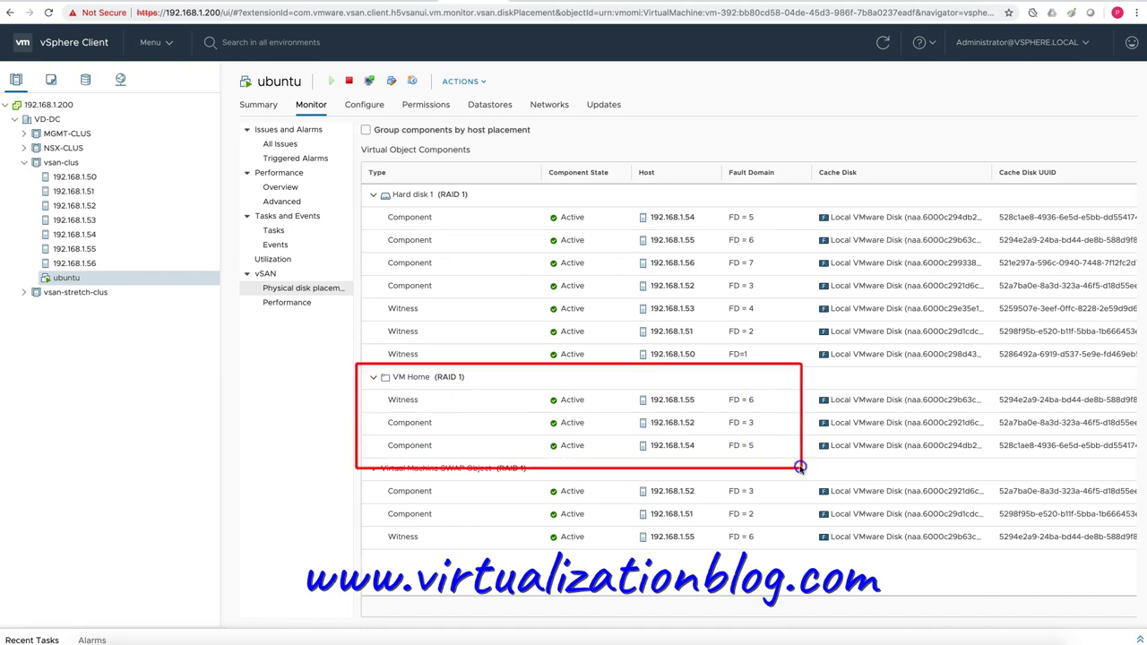
mouse_move(353, 182)
left_mouse_down()
mouse_move(558, 307)
mouse_move(741, 364)
mouse_move(791, 367)
mouse_move(787, 358)
left_mouse_up()
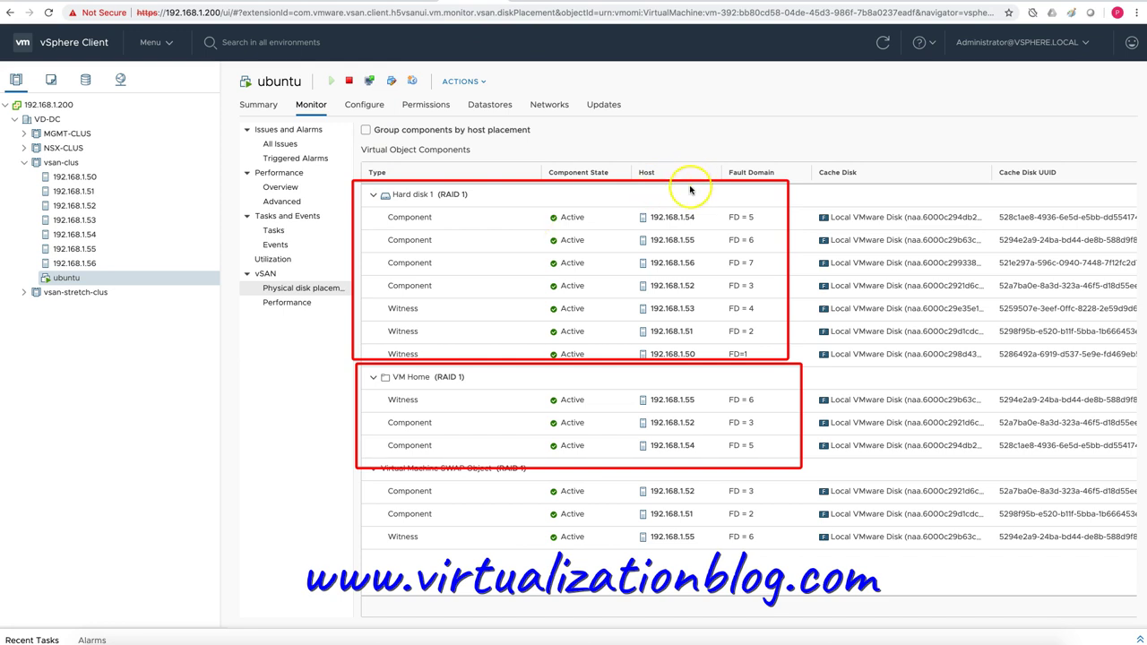
- Label the outlined groups with callouts reading "RAID 1 with FTT = 3" for Hard disk 1 and "RAID 1 with FTT = 1" for VM Home
left_click_drag(704, 197, 785, 152)
type("Mi")
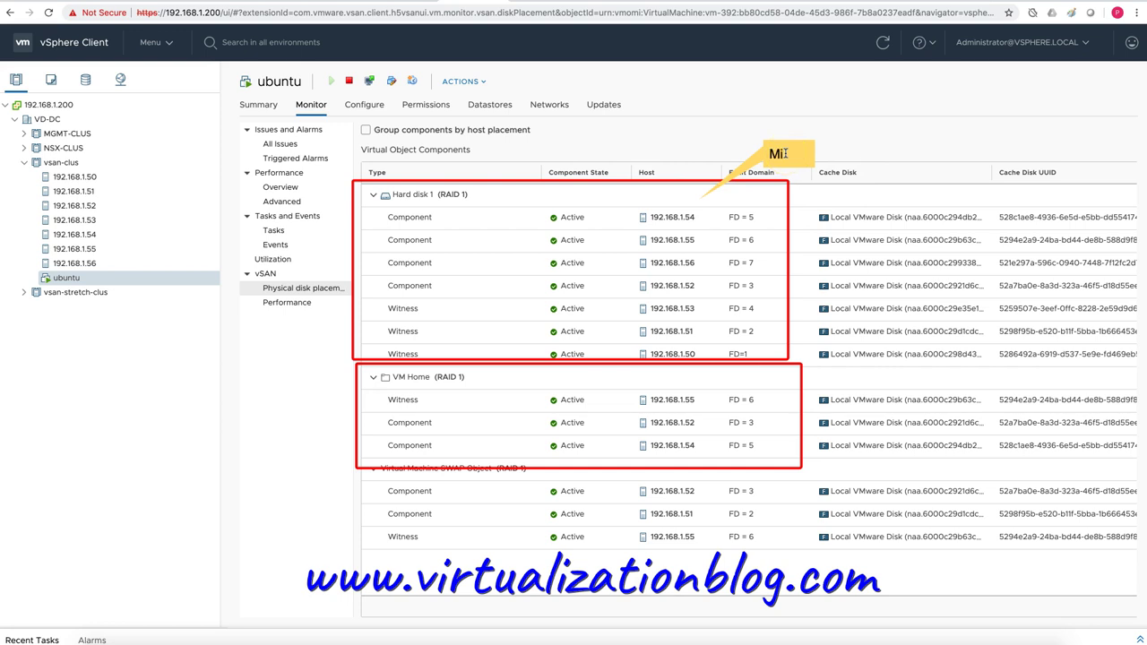
key("BackSpace")
type("RAID 1 w")
key("BackSpace")
type("with FTT = ")
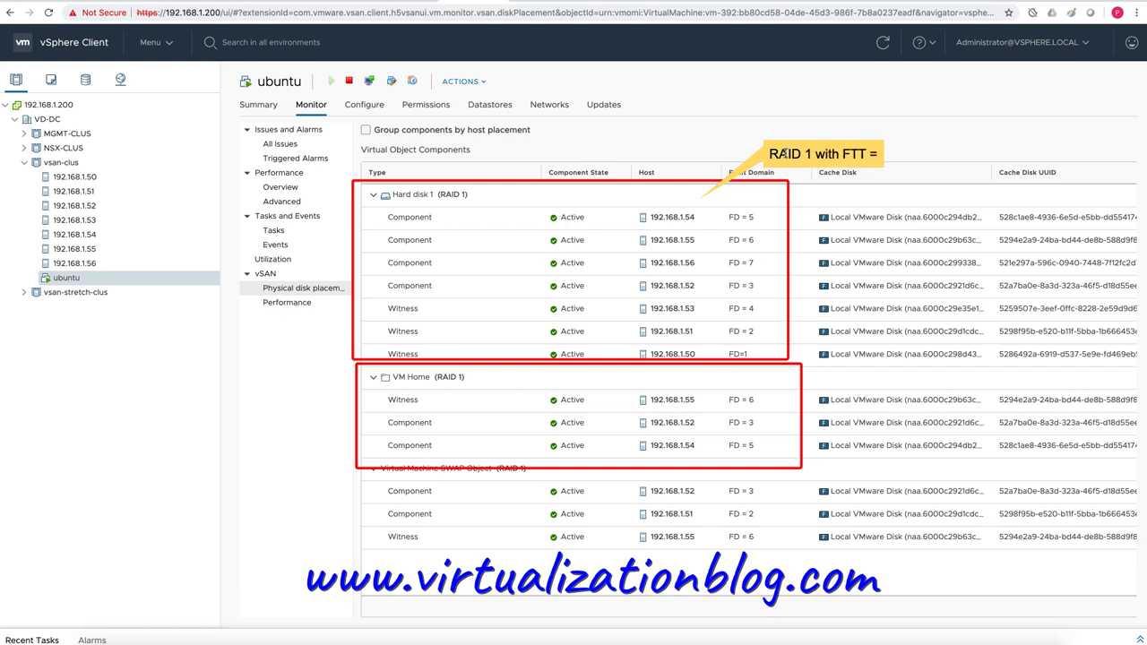
type("3")
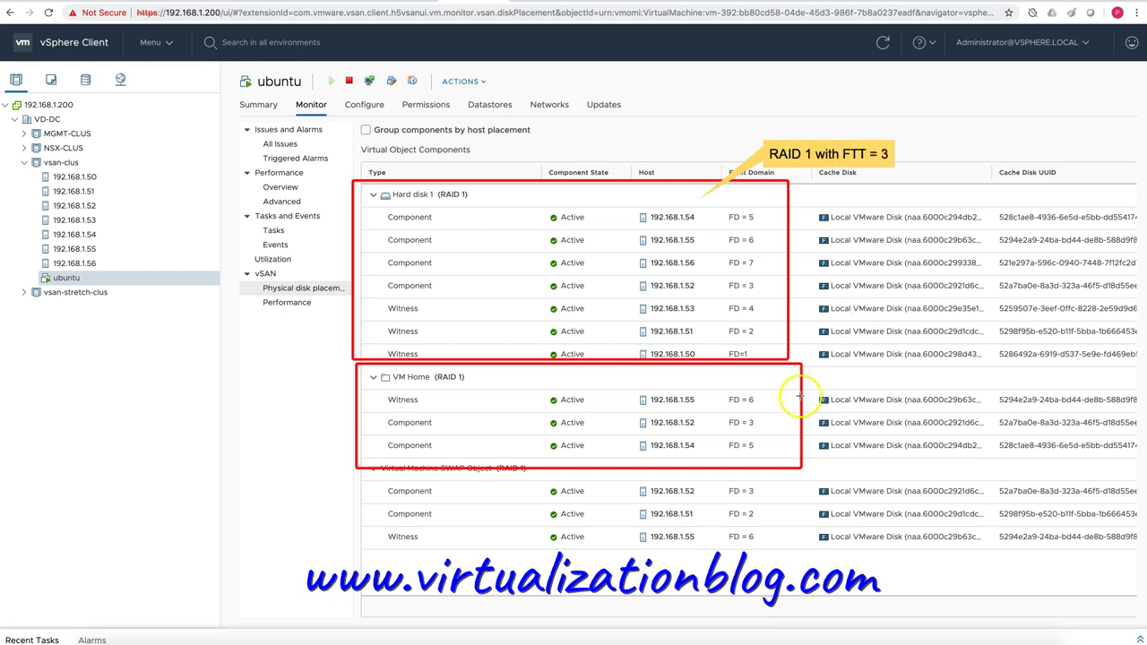
left_click_drag(753, 460, 883, 484)
type("RAID 1 with")
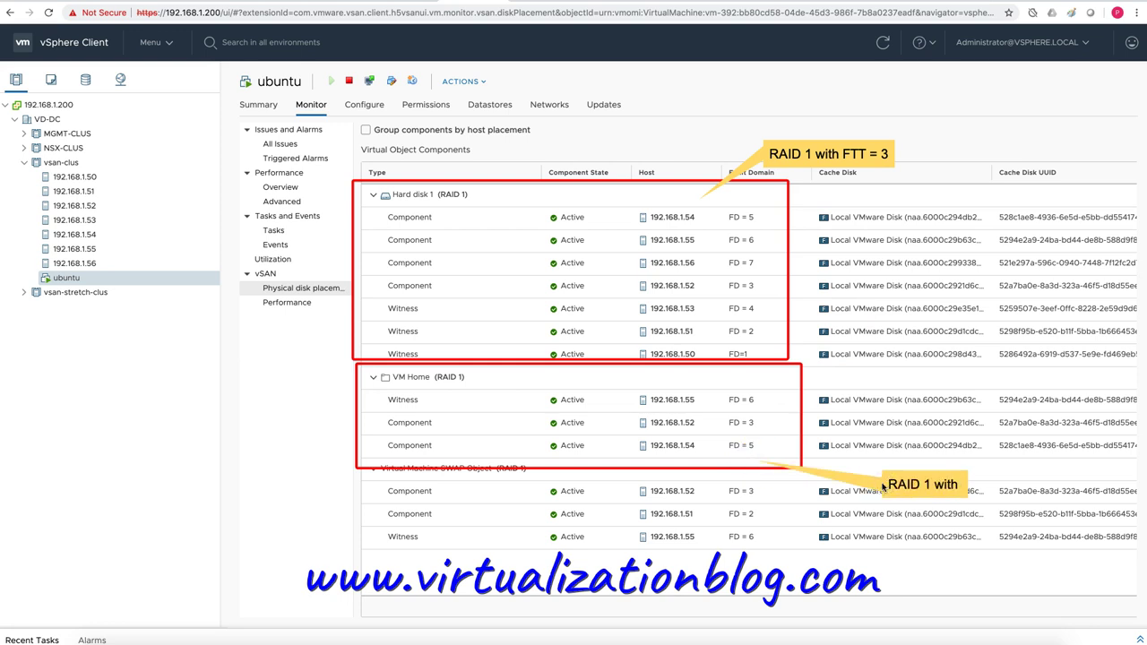
type(" FTT = 1")
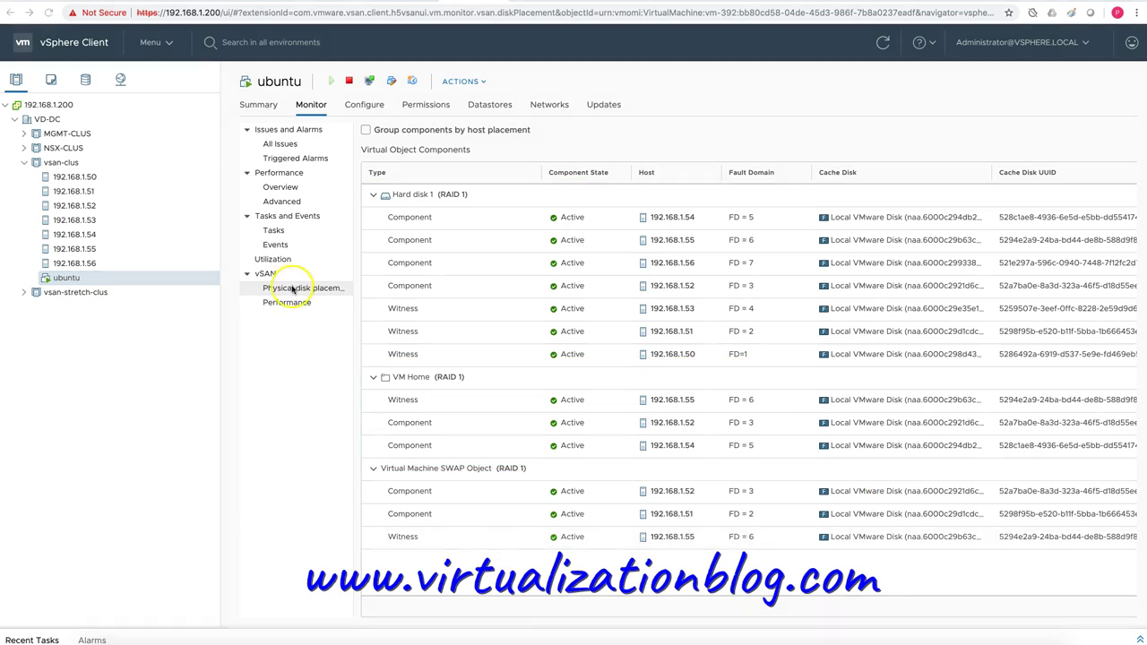
- Go to the vSphere Home overview page
left_click(152, 43)
left_click(162, 72)
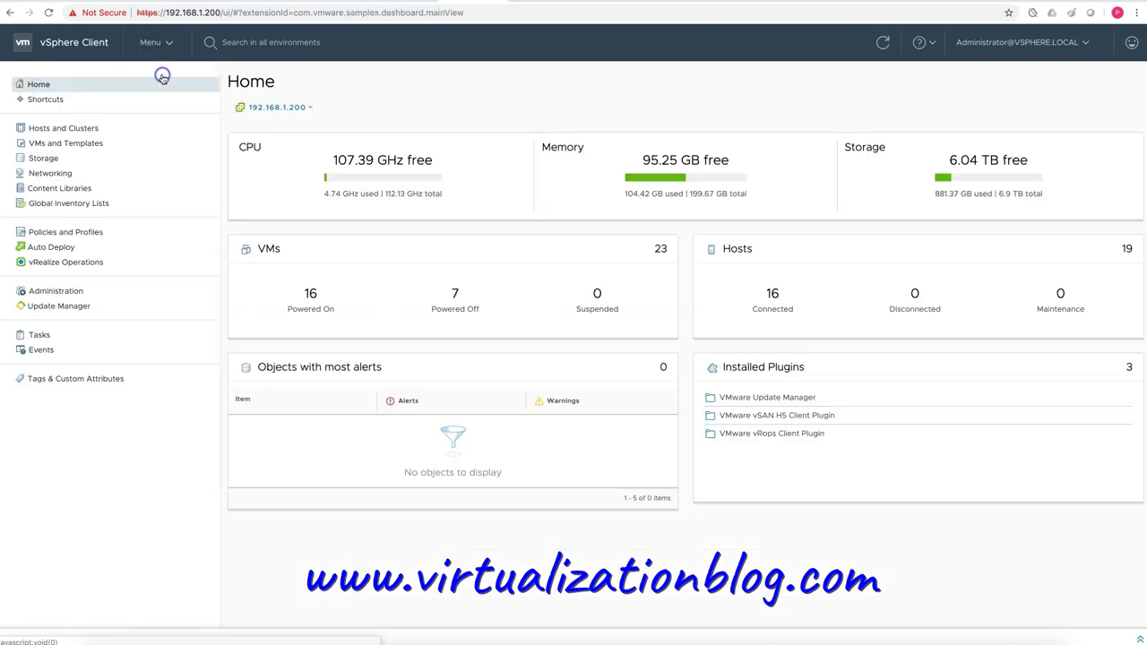